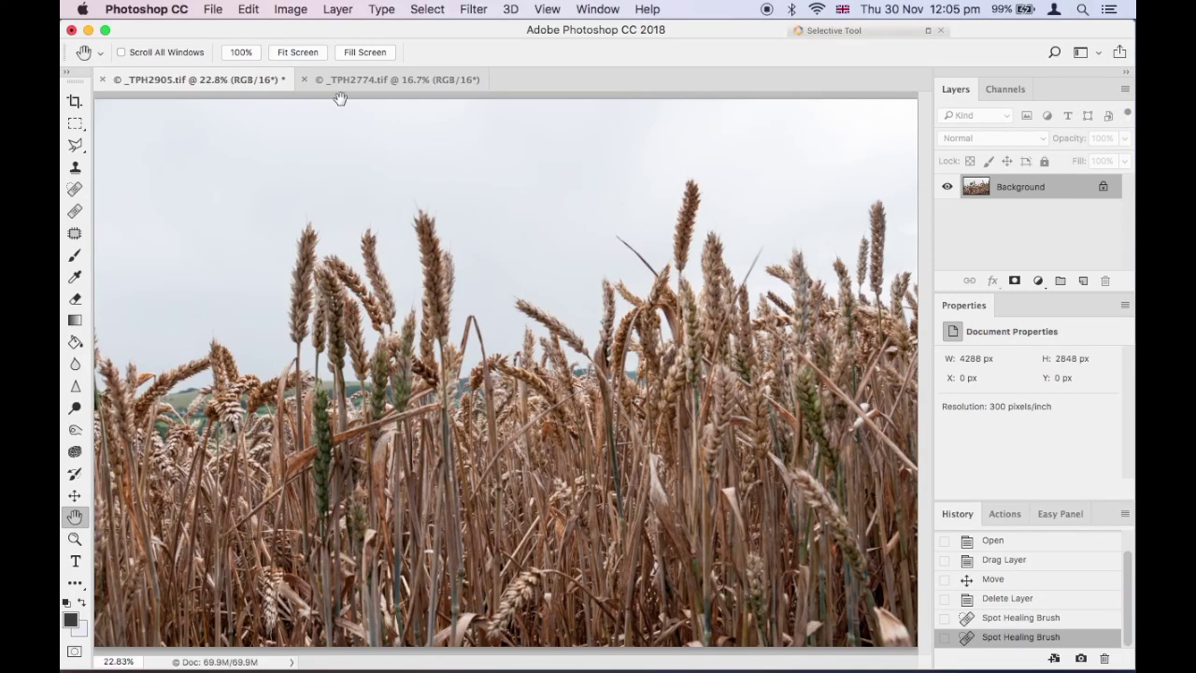
Drag the sunray sky photo into _TPH2905 as Layer 1, close _TPH2774, and align it top-left.
{"action": "left_click", "coordinate": [376, 80]}
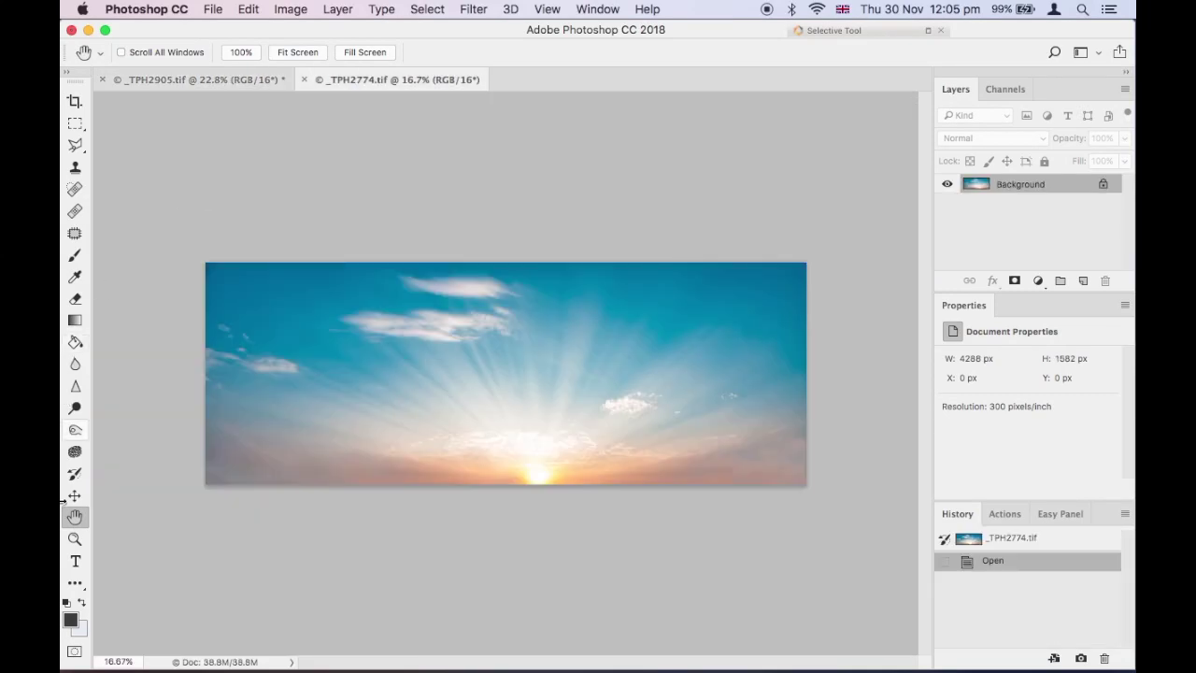
{"action": "left_click", "coordinate": [75, 495]}
{"action": "mouse_move", "coordinate": [446, 341]}
{"action": "left_mouse_down"}
{"action": "mouse_move", "coordinate": [198, 81]}
{"action": "mouse_move", "coordinate": [434, 274]}
{"action": "mouse_move", "coordinate": [465, 280]}
{"action": "left_mouse_up"}
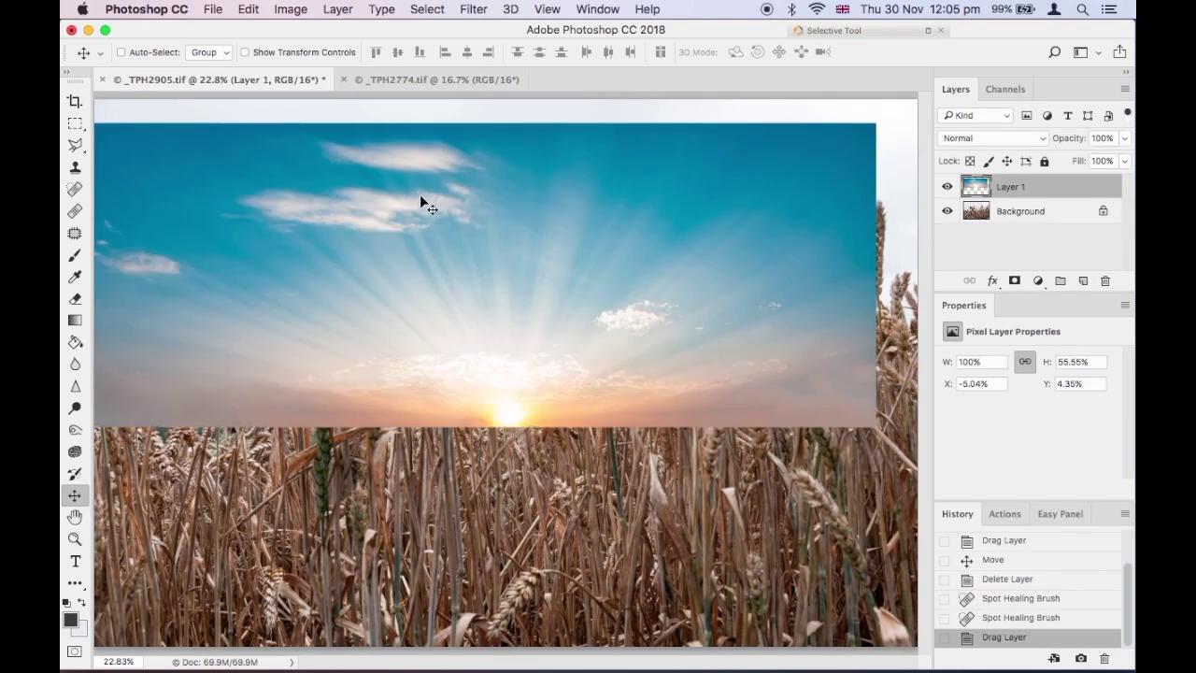
{"action": "left_click", "coordinate": [344, 80]}
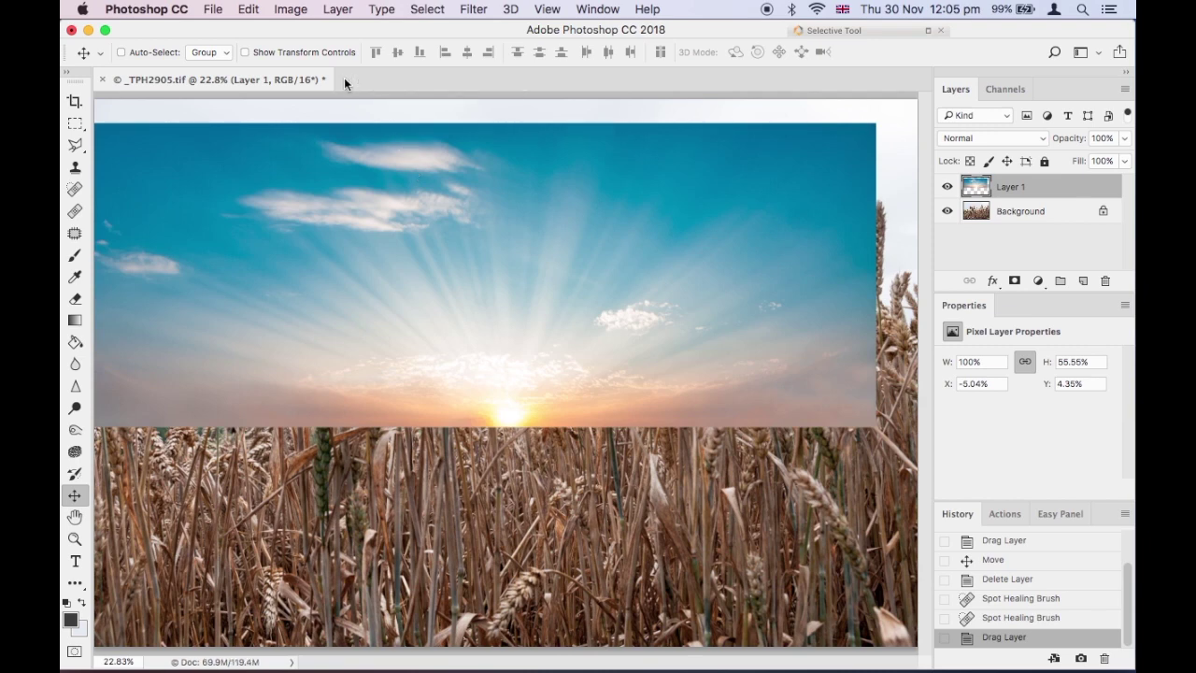
{"action": "mouse_move", "coordinate": [427, 353]}
{"action": "left_mouse_down"}
{"action": "mouse_move", "coordinate": [474, 360]}
{"action": "mouse_move", "coordinate": [467, 323]}
{"action": "mouse_move", "coordinate": [465, 347]}
{"action": "left_mouse_up"}
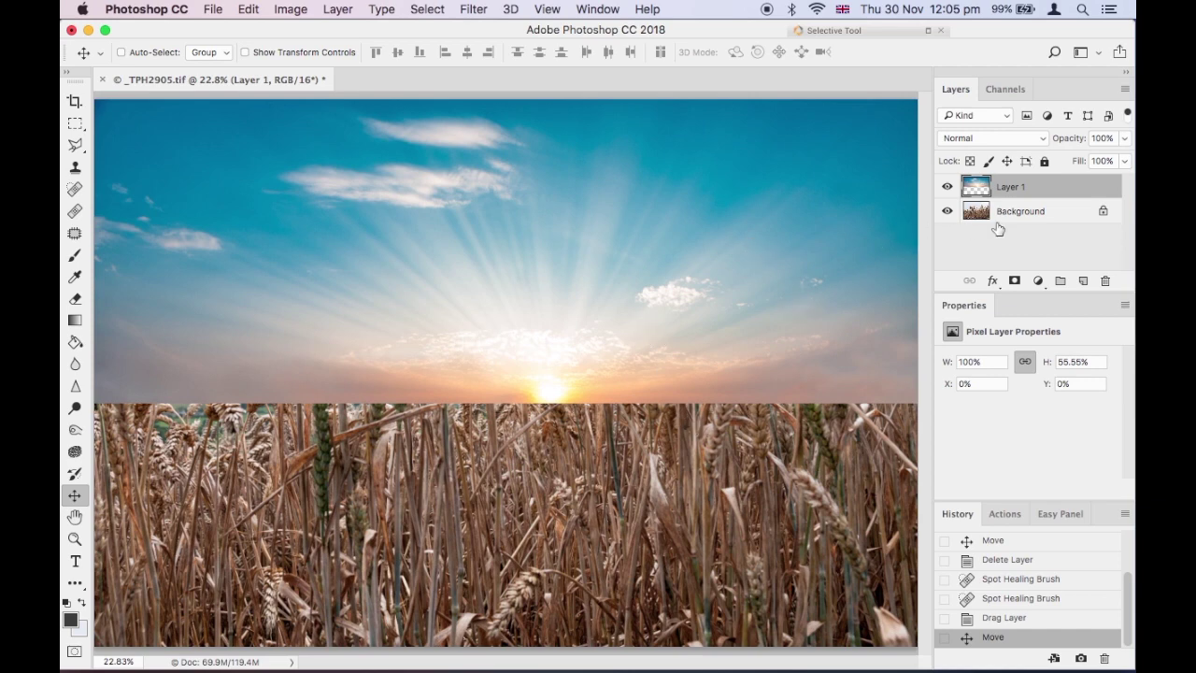
Duplicate the wheat Background layer and stack the copy above the sky layer.
{"action": "left_click_drag", "start_coordinate": [1024, 216], "coordinate": [1083, 280]}
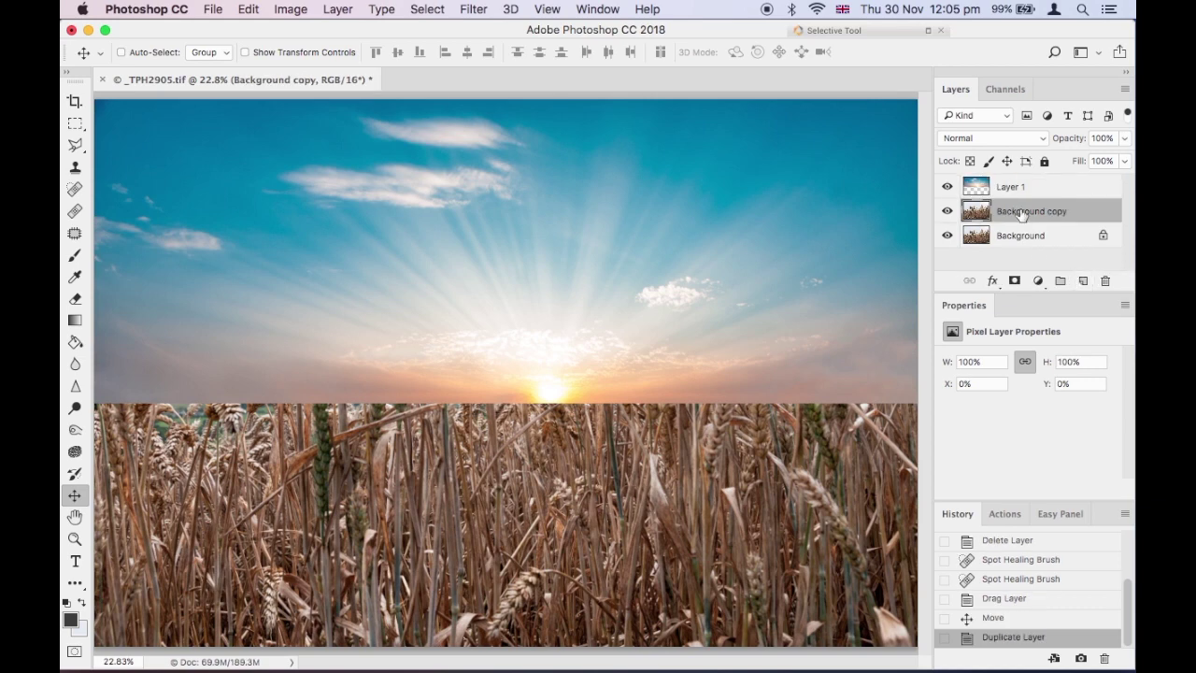
{"action": "left_click_drag", "start_coordinate": [1021, 214], "coordinate": [1018, 180]}
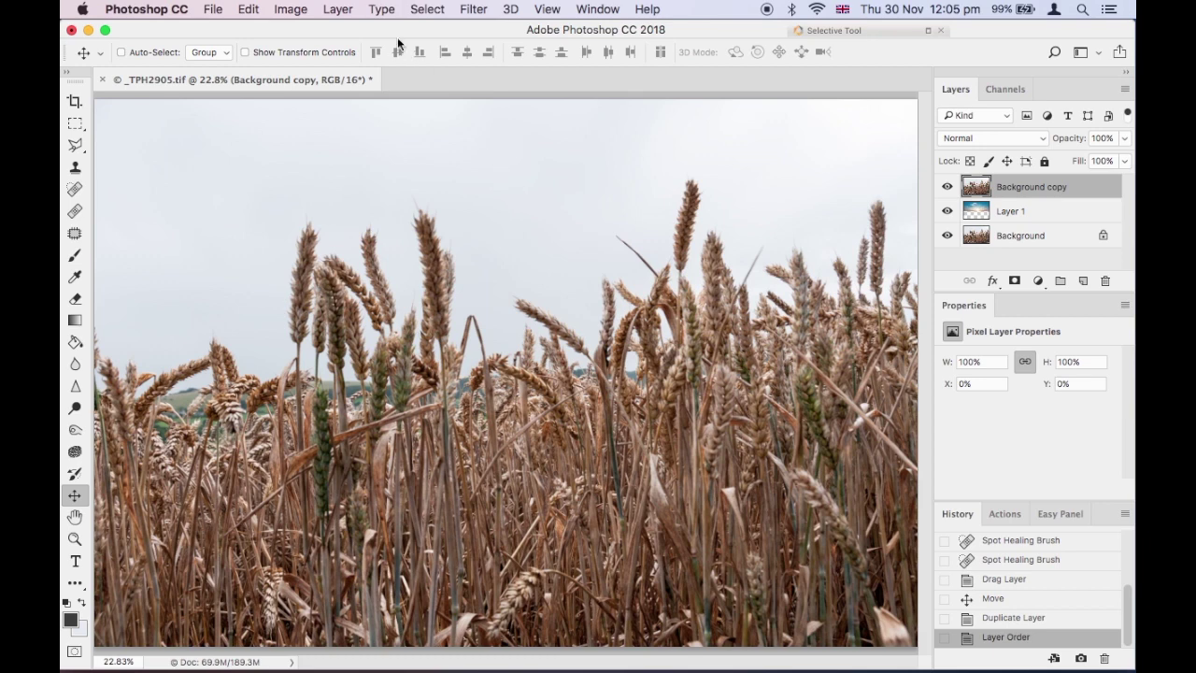
{"action": "left_click", "coordinate": [427, 10]}
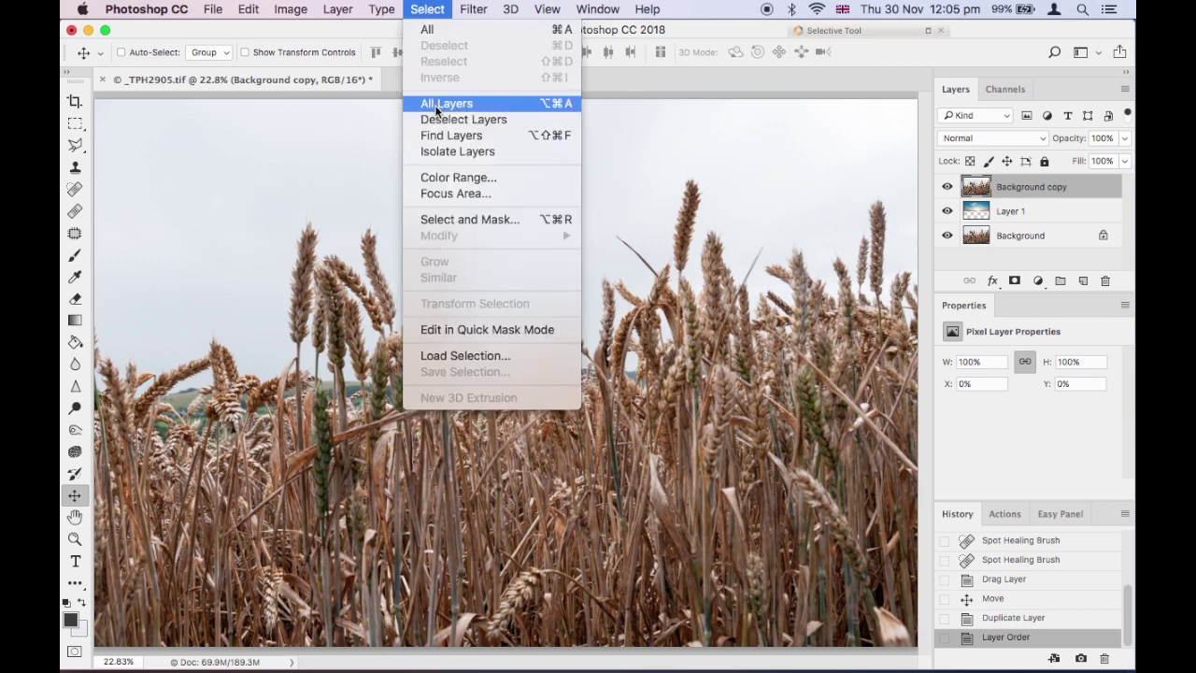
Select the grey sky with Color Range, sampling it and widening range and fuzziness.
{"action": "left_click", "coordinate": [439, 176]}
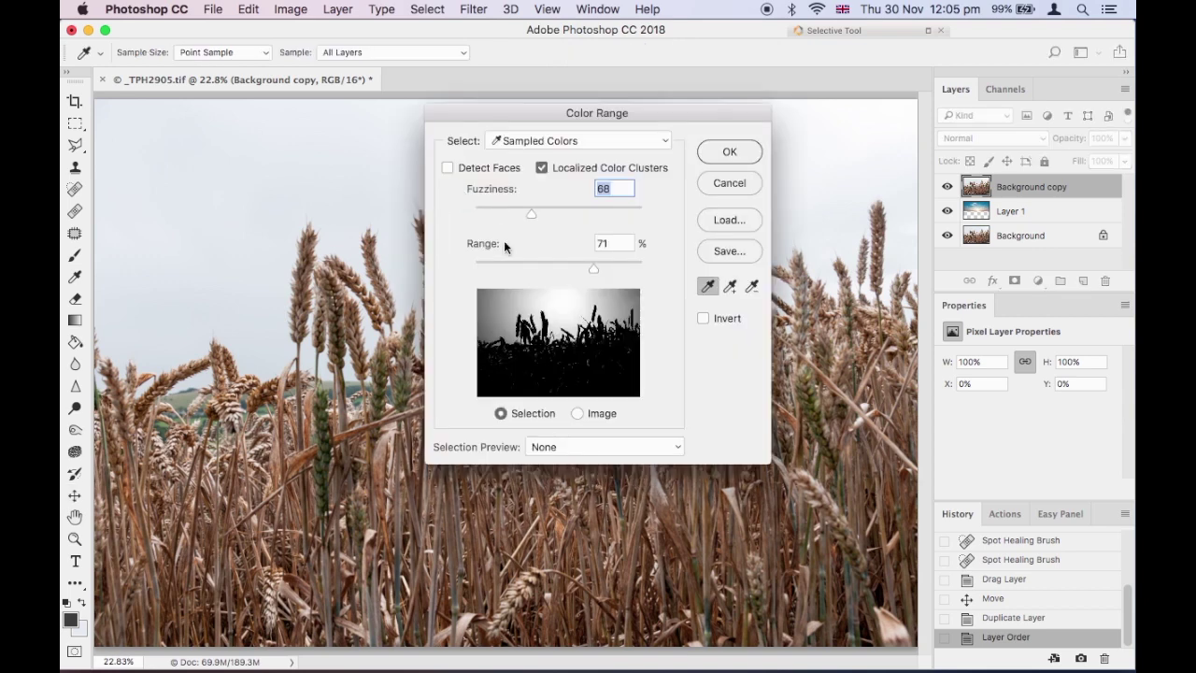
{"action": "left_click", "coordinate": [707, 286]}
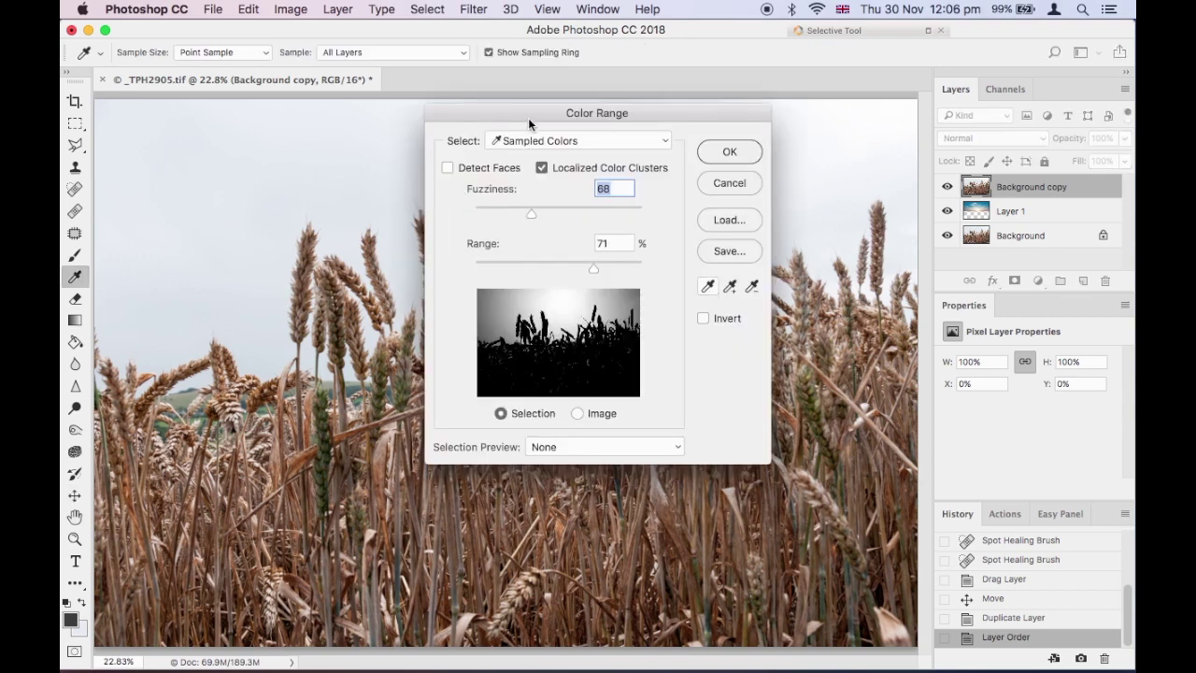
{"action": "left_click_drag", "start_coordinate": [531, 111], "coordinate": [858, 39]}
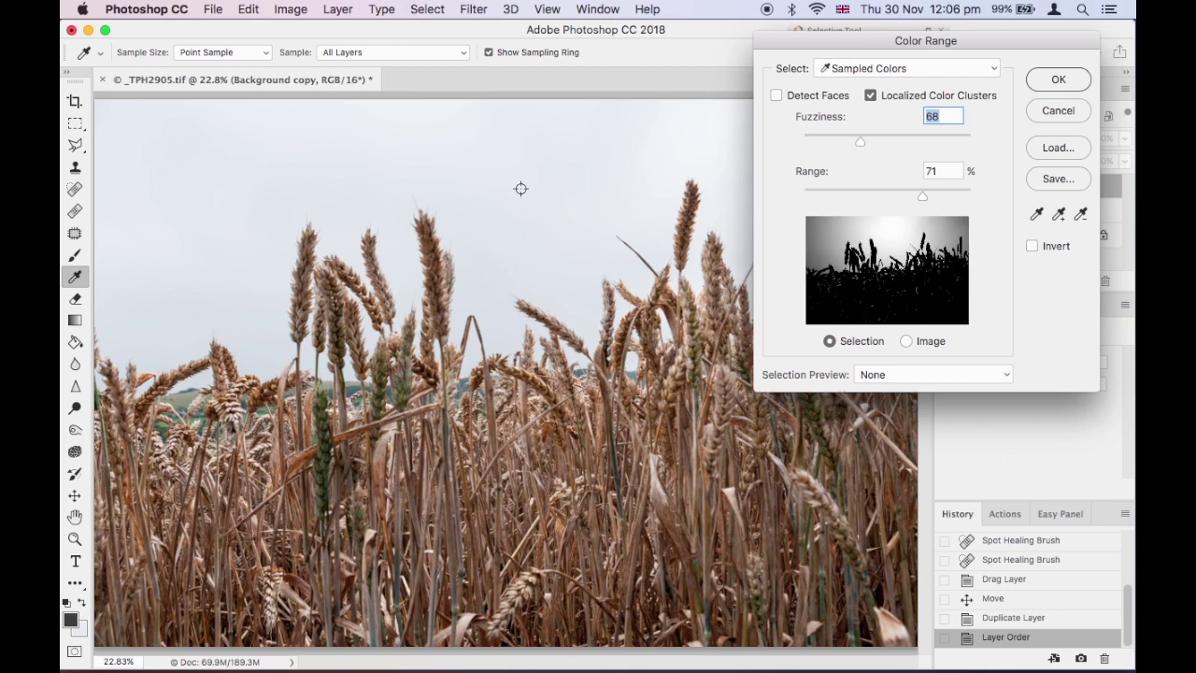
{"action": "left_click", "coordinate": [521, 189]}
{"action": "left_click_drag", "start_coordinate": [924, 197], "coordinate": [932, 198]}
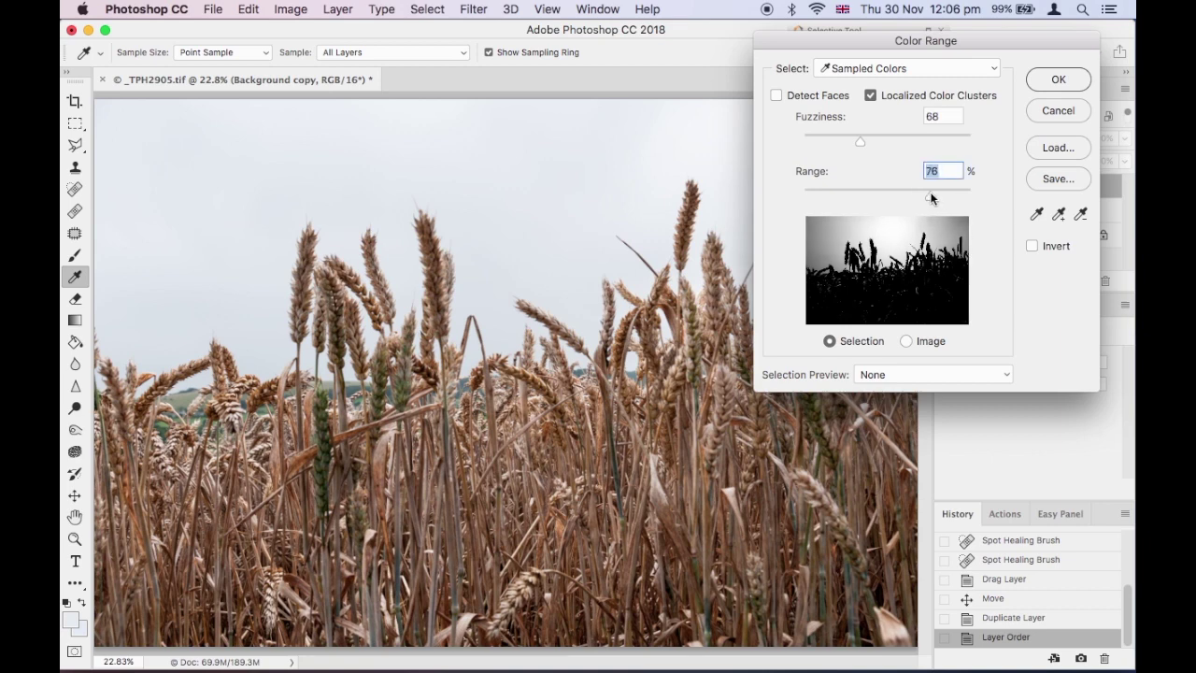
{"action": "left_click_drag", "start_coordinate": [859, 145], "coordinate": [864, 140]}
{"action": "left_click", "coordinate": [1058, 81]}
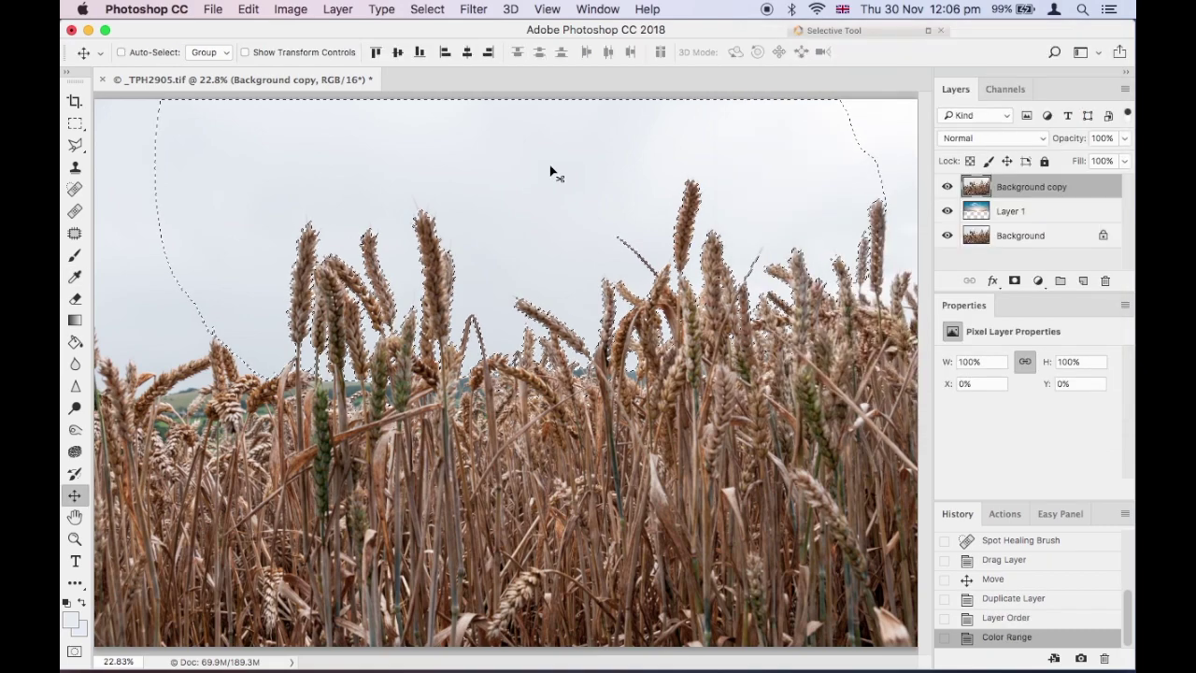
Invert the selection onto the wheat and open Select and Mask.
{"action": "left_click", "coordinate": [426, 10]}
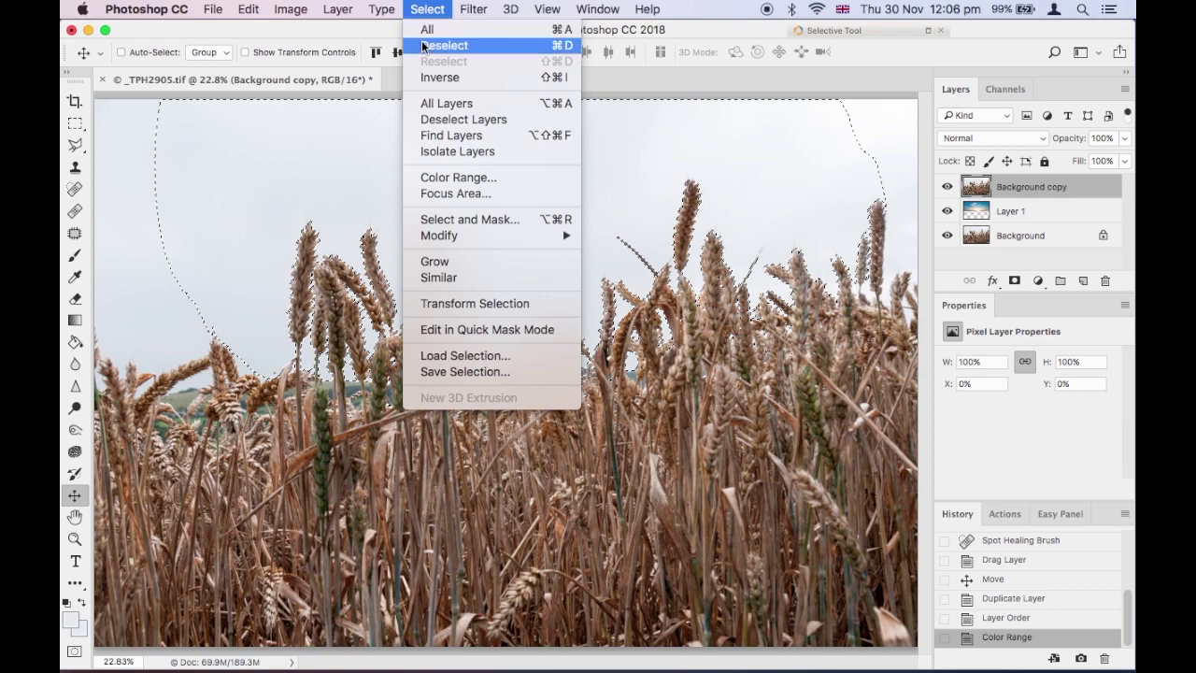
{"action": "left_click", "coordinate": [433, 78]}
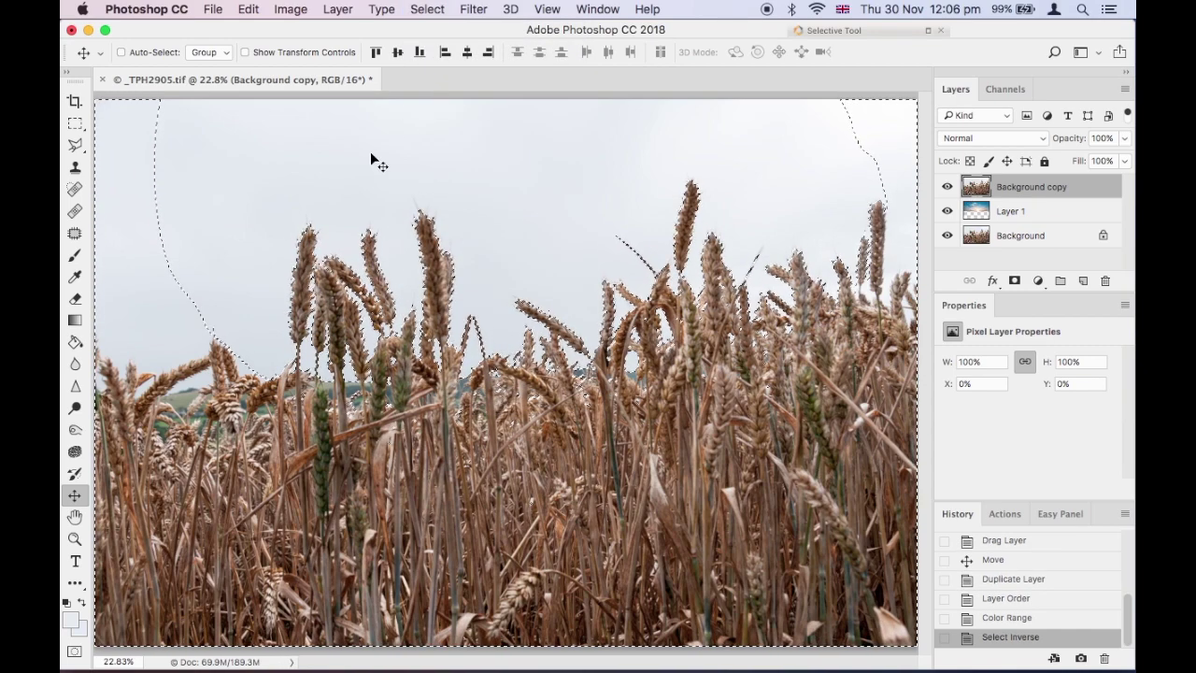
{"action": "left_click", "coordinate": [75, 145]}
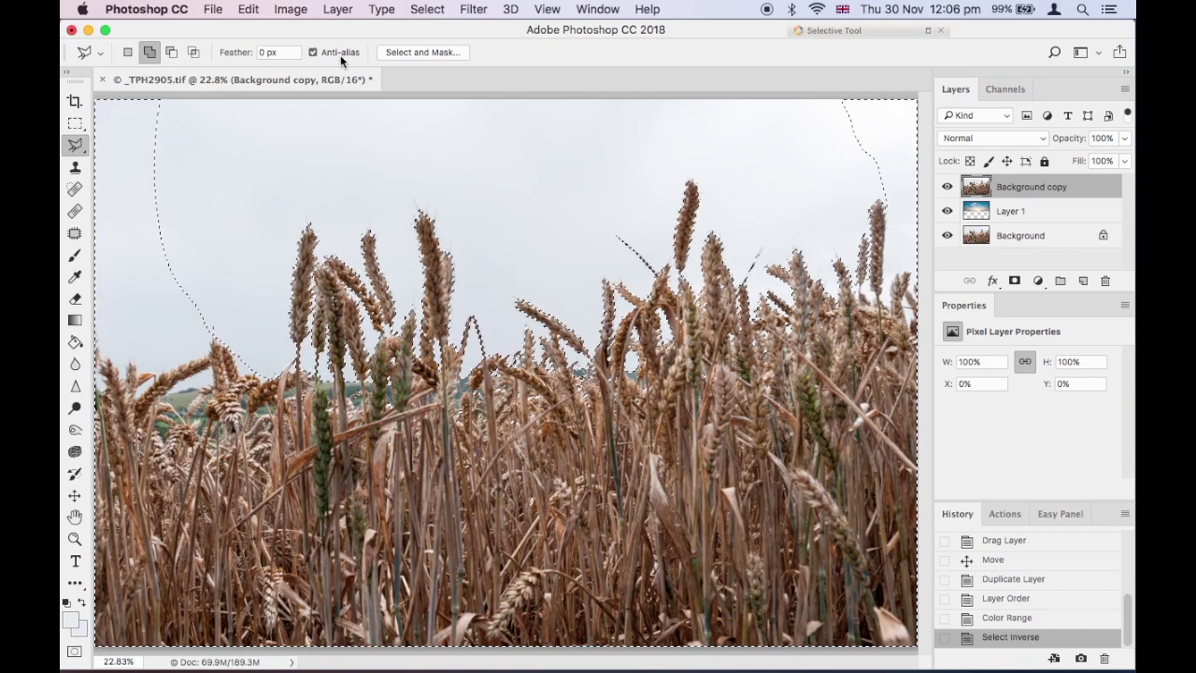
{"action": "left_click", "coordinate": [425, 52]}
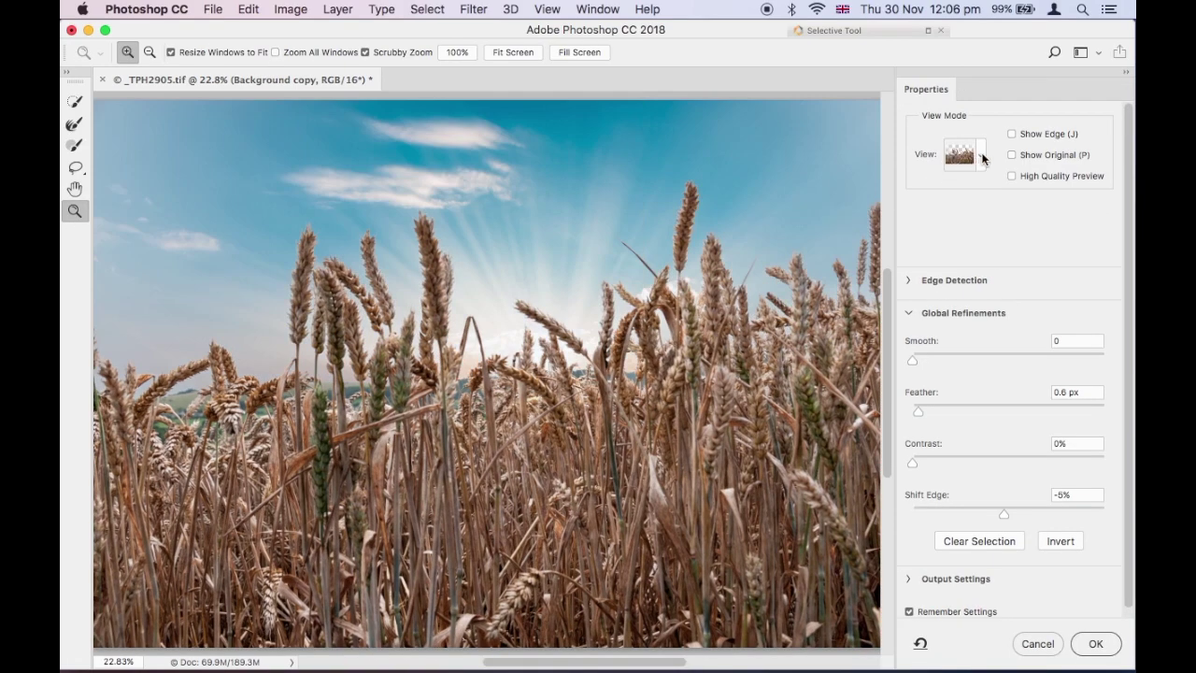
Keep the On Layers preview and zoom to 100% to inspect the wheat edges.
{"action": "left_click", "coordinate": [980, 166]}
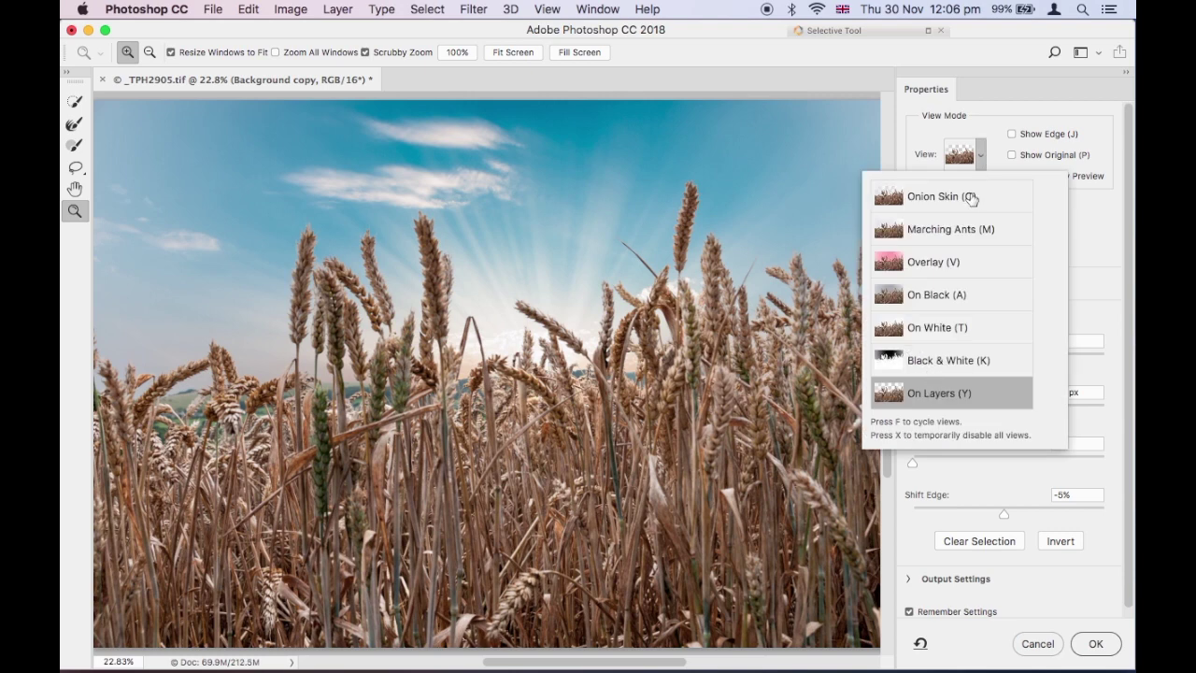
{"action": "left_click", "coordinate": [982, 166]}
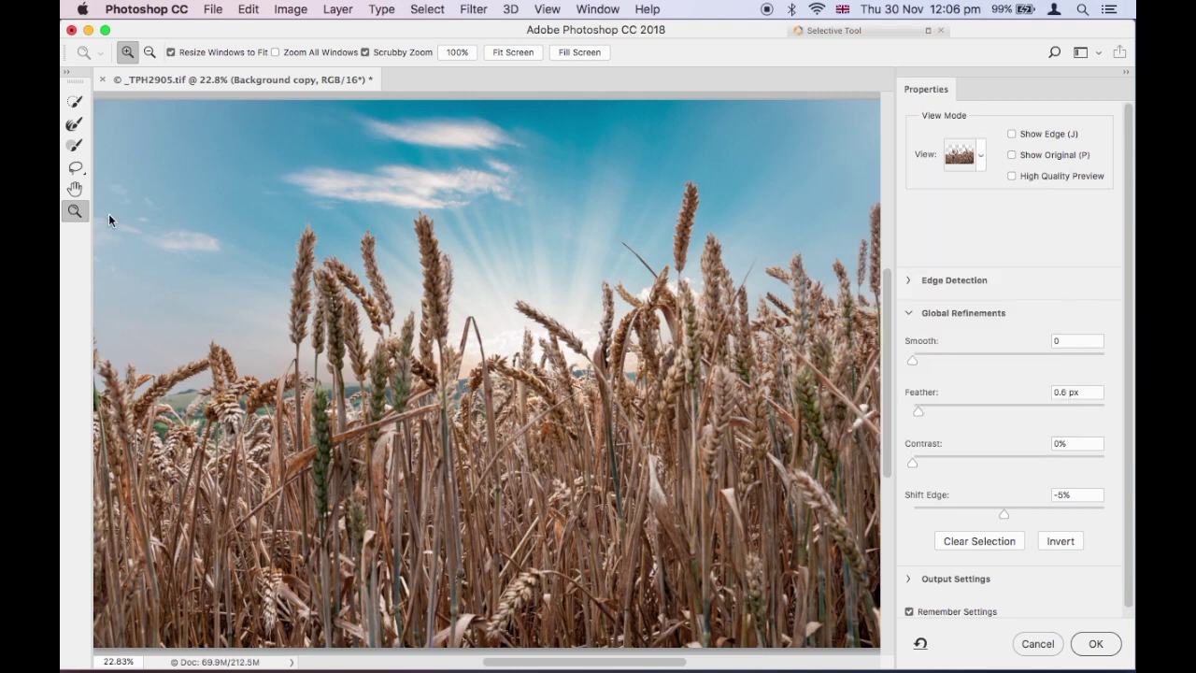
{"action": "double_click", "coordinate": [73, 210]}
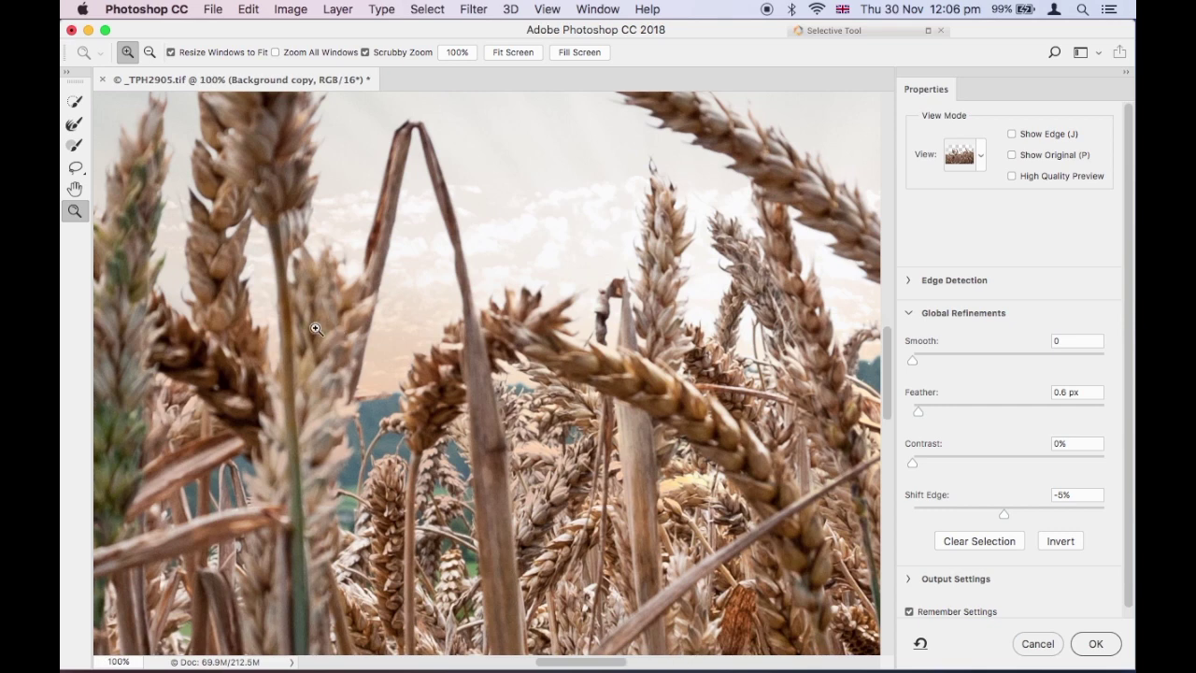
{"action": "scroll", "coordinate": [316, 328], "scroll_direction": "up", "scroll_amount": 10}
{"action": "scroll", "coordinate": [316, 328], "scroll_direction": "left", "scroll_amount": 10}
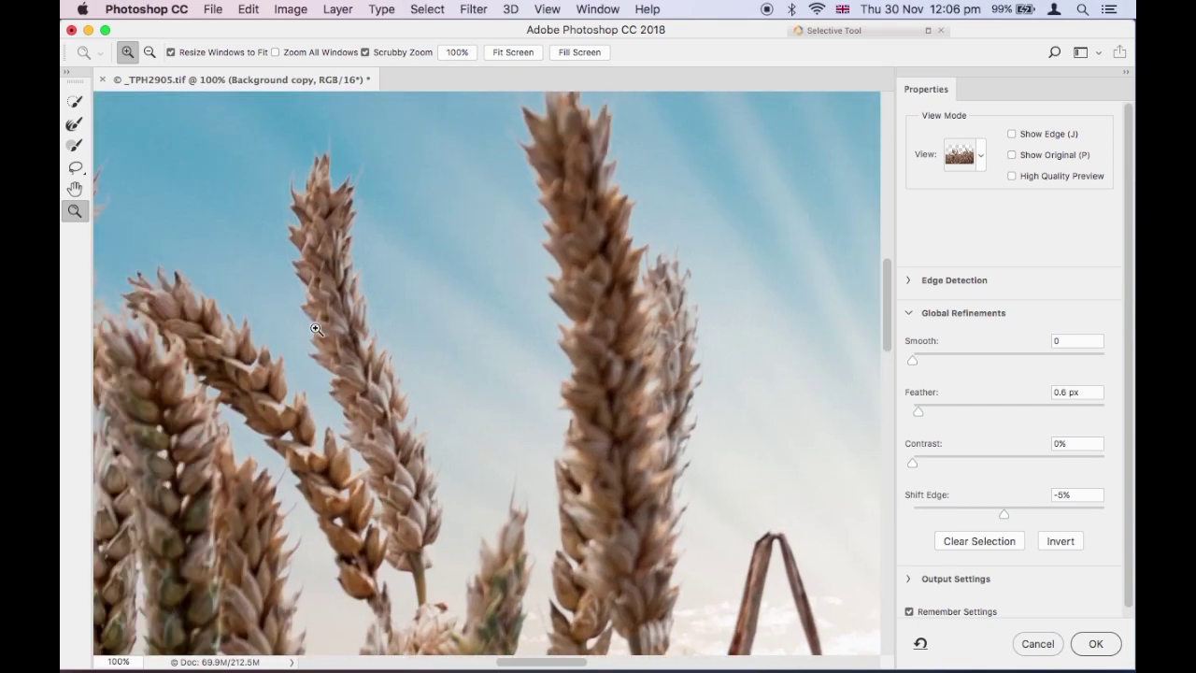
{"action": "scroll", "coordinate": [316, 328], "scroll_direction": "left", "scroll_amount": 2}
{"action": "scroll", "coordinate": [316, 328], "scroll_direction": "left", "scroll_amount": 2}
{"action": "scroll", "coordinate": [316, 328], "scroll_direction": "left", "scroll_amount": 2}
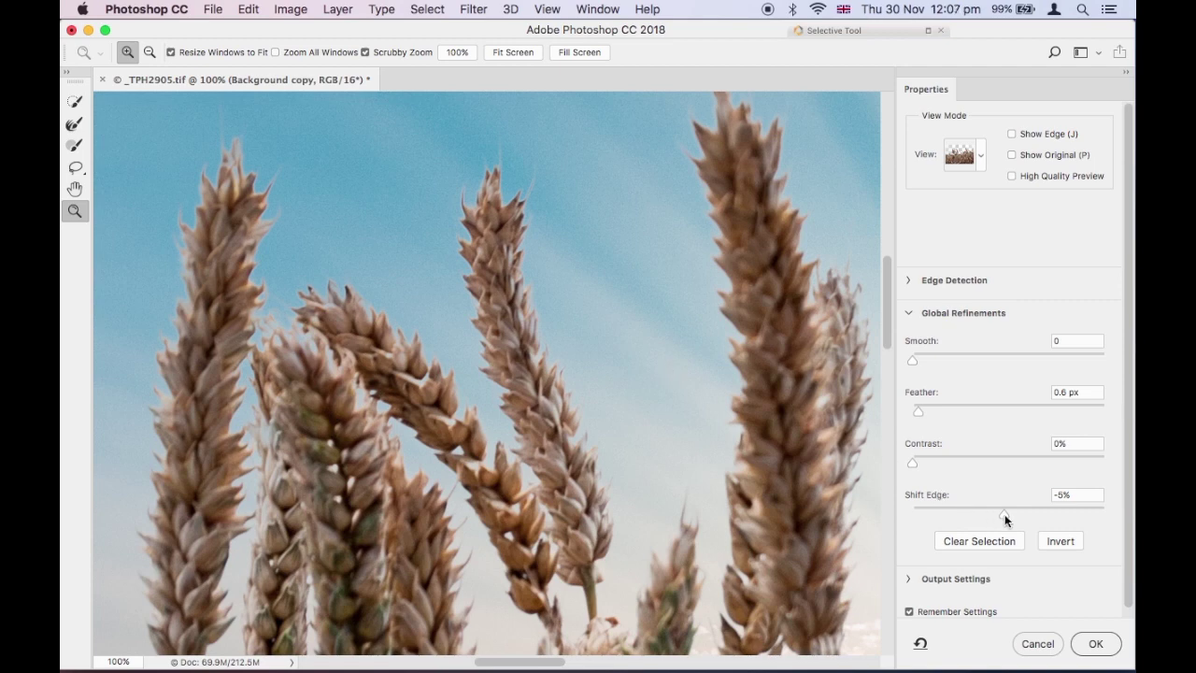
Shift the selection edge to -16% and soften it with a 0.3 px feather.
{"action": "left_click_drag", "start_coordinate": [1005, 514], "coordinate": [994, 511]}
{"action": "scroll", "coordinate": [473, 380], "scroll_direction": "up", "scroll_amount": 10}
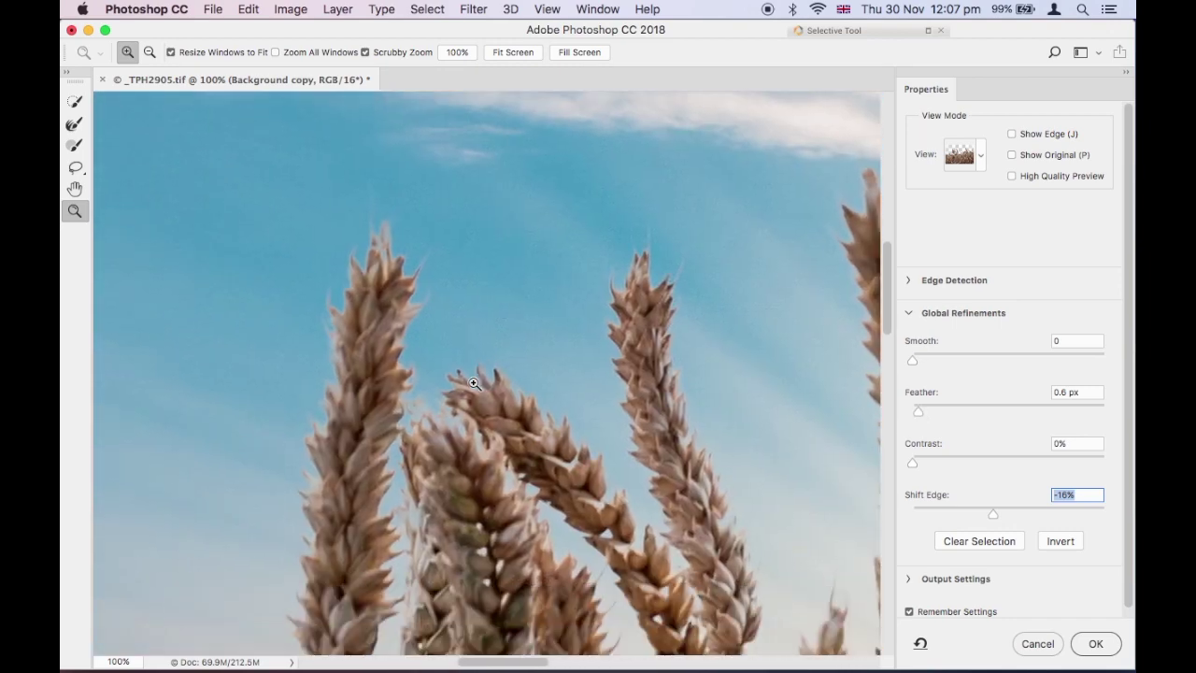
{"action": "scroll", "coordinate": [474, 383], "scroll_direction": "right", "scroll_amount": 5}
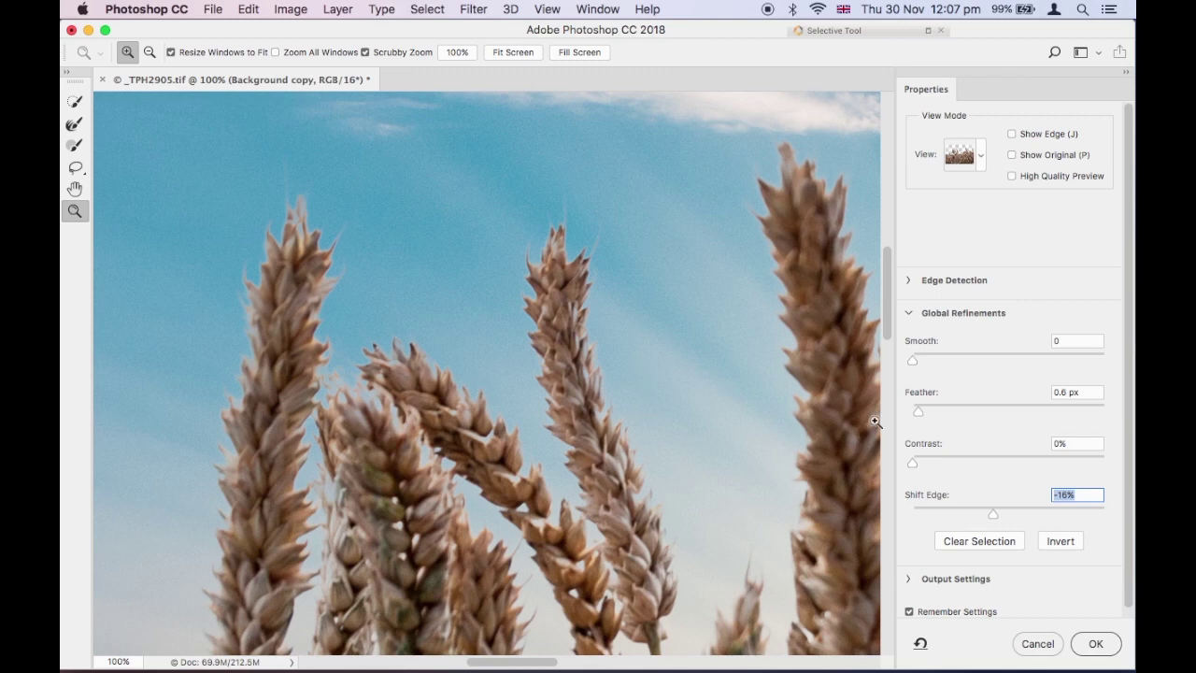
{"action": "left_click_drag", "start_coordinate": [913, 414], "coordinate": [919, 415]}
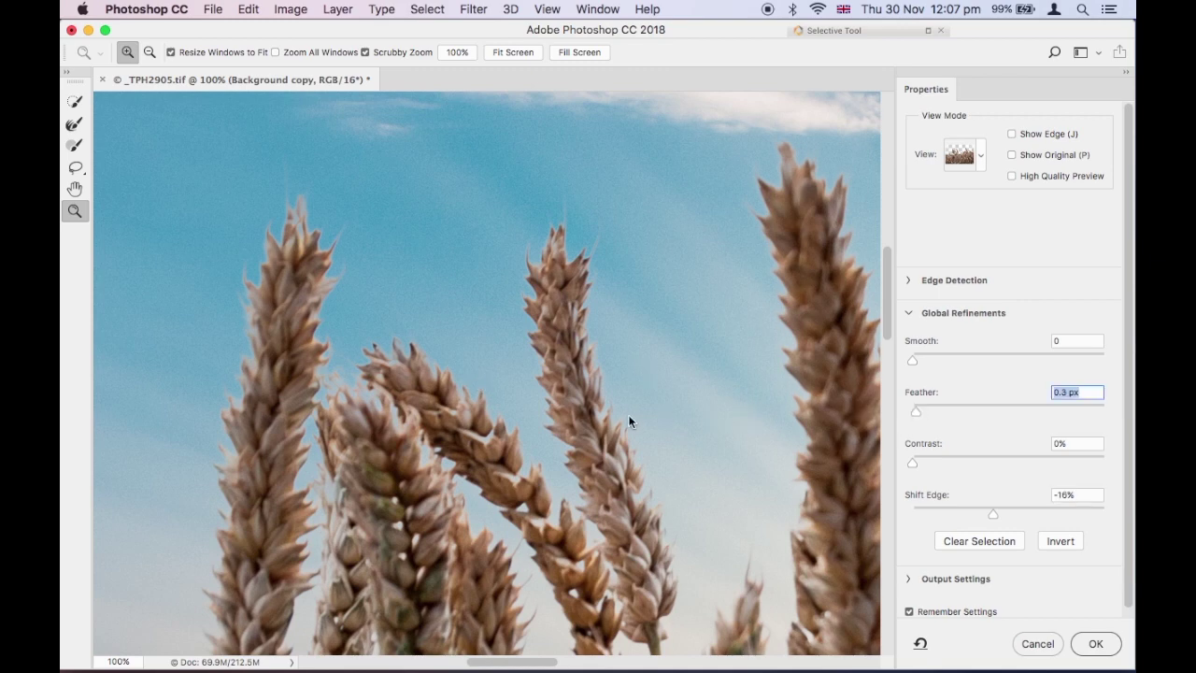
Settle Shift Edge at about -28% after checking the stalks, then apply the refined selection.
{"action": "left_click_drag", "start_coordinate": [991, 513], "coordinate": [1009, 515]}
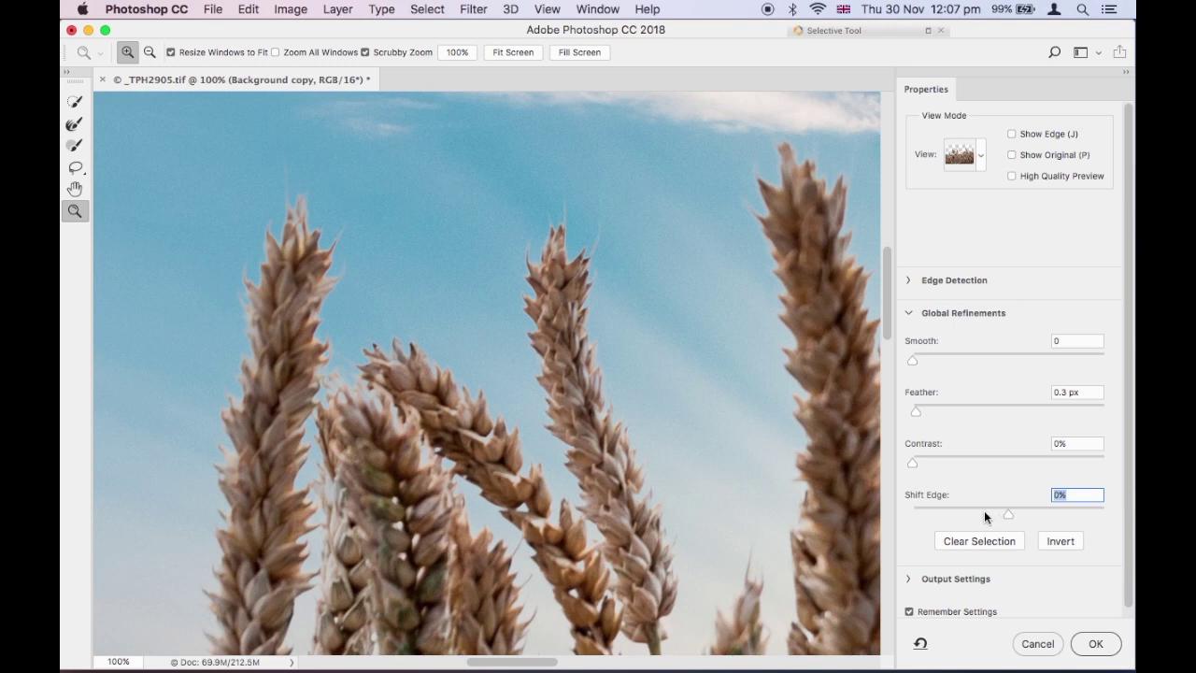
{"action": "left_click_drag", "start_coordinate": [983, 513], "coordinate": [972, 513]}
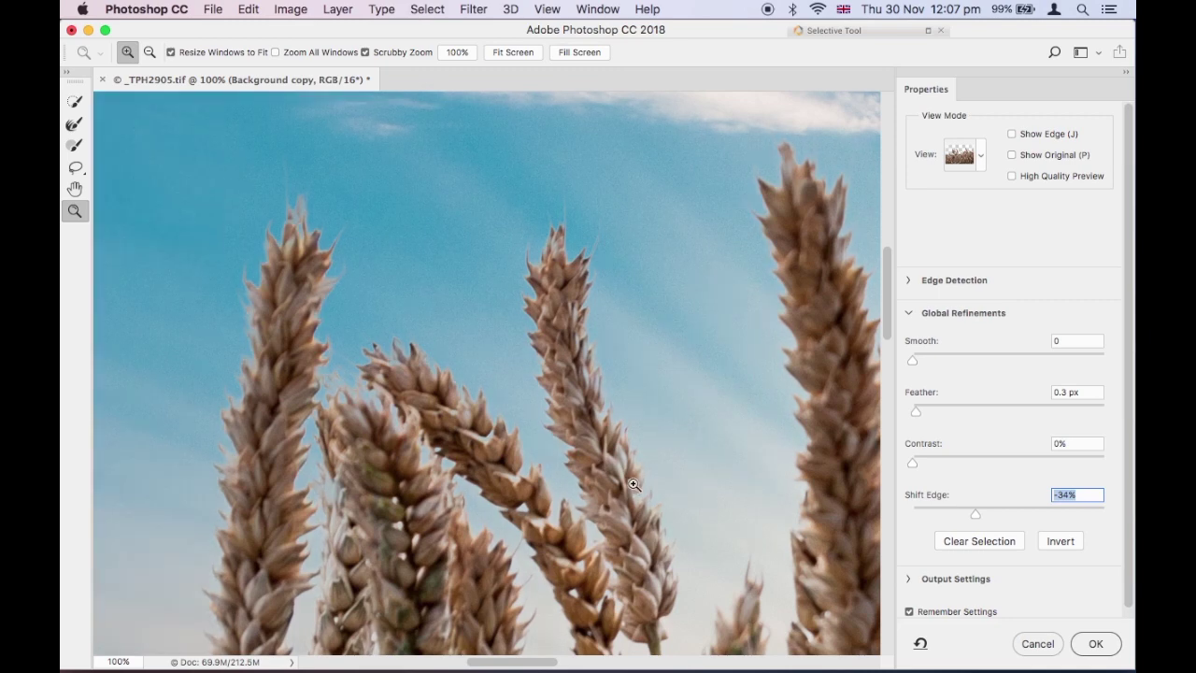
{"action": "scroll", "coordinate": [634, 484], "scroll_direction": "right", "scroll_amount": 5}
{"action": "scroll", "coordinate": [633, 484], "scroll_direction": "left", "scroll_amount": 2}
{"action": "scroll", "coordinate": [633, 484], "scroll_direction": "left", "scroll_amount": 2}
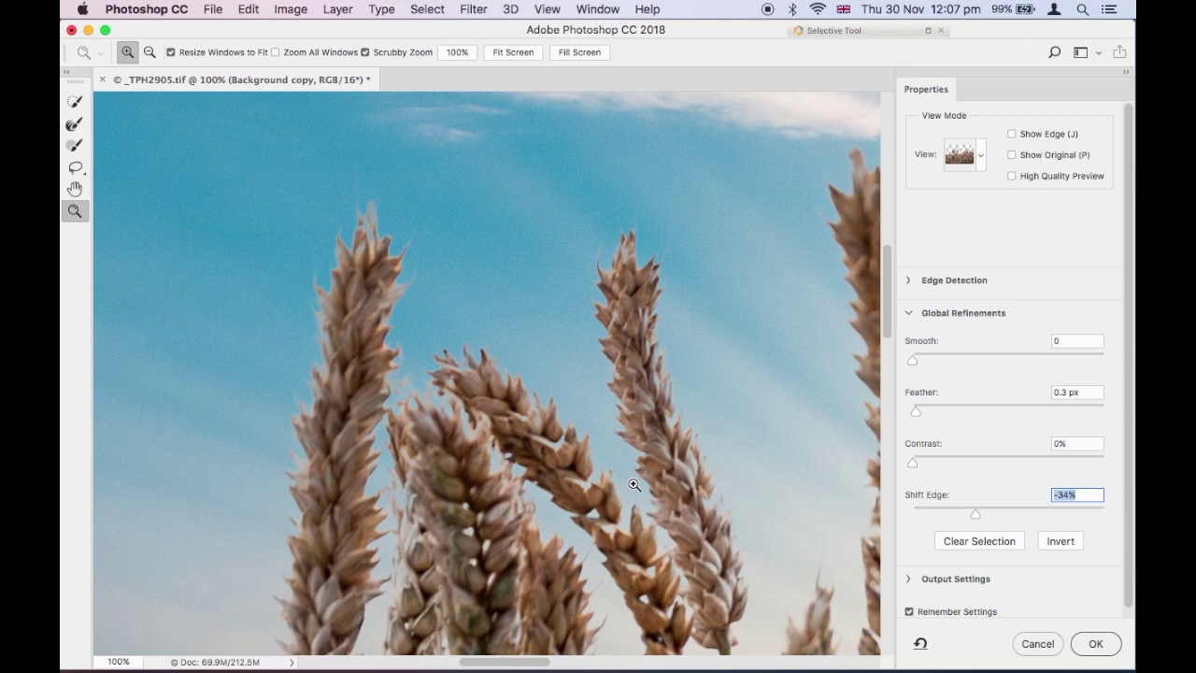
{"action": "scroll", "coordinate": [634, 484], "scroll_direction": "right", "scroll_amount": 1}
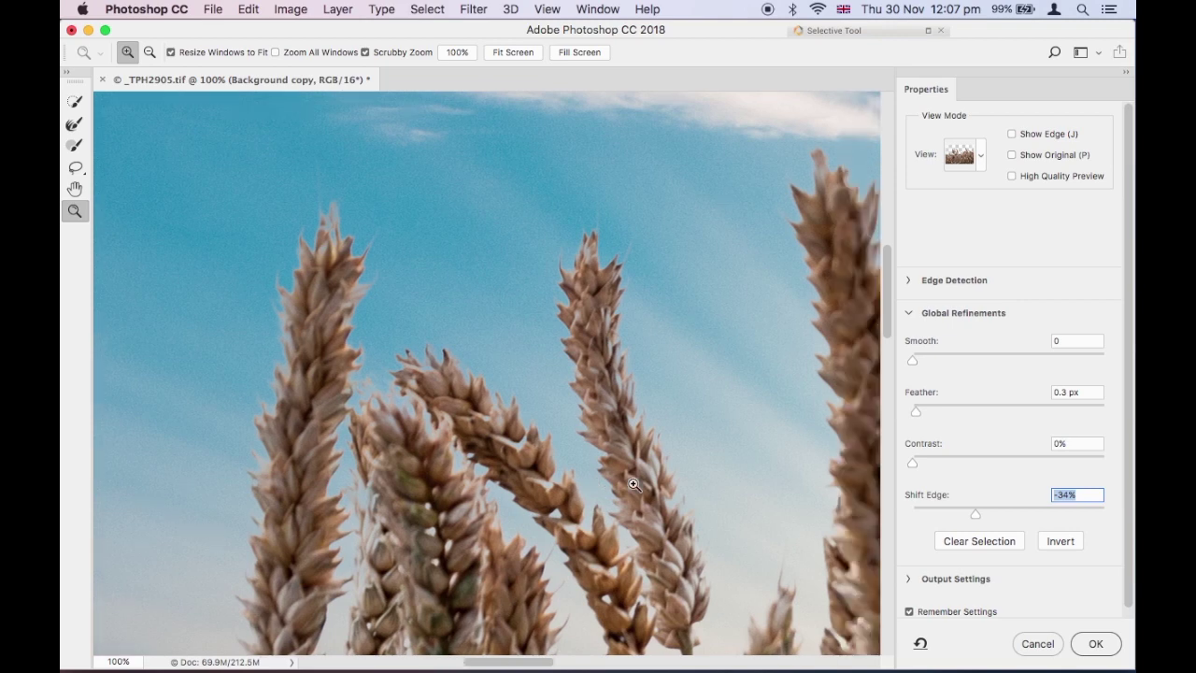
{"action": "scroll", "coordinate": [633, 484], "scroll_direction": "down", "scroll_amount": 3}
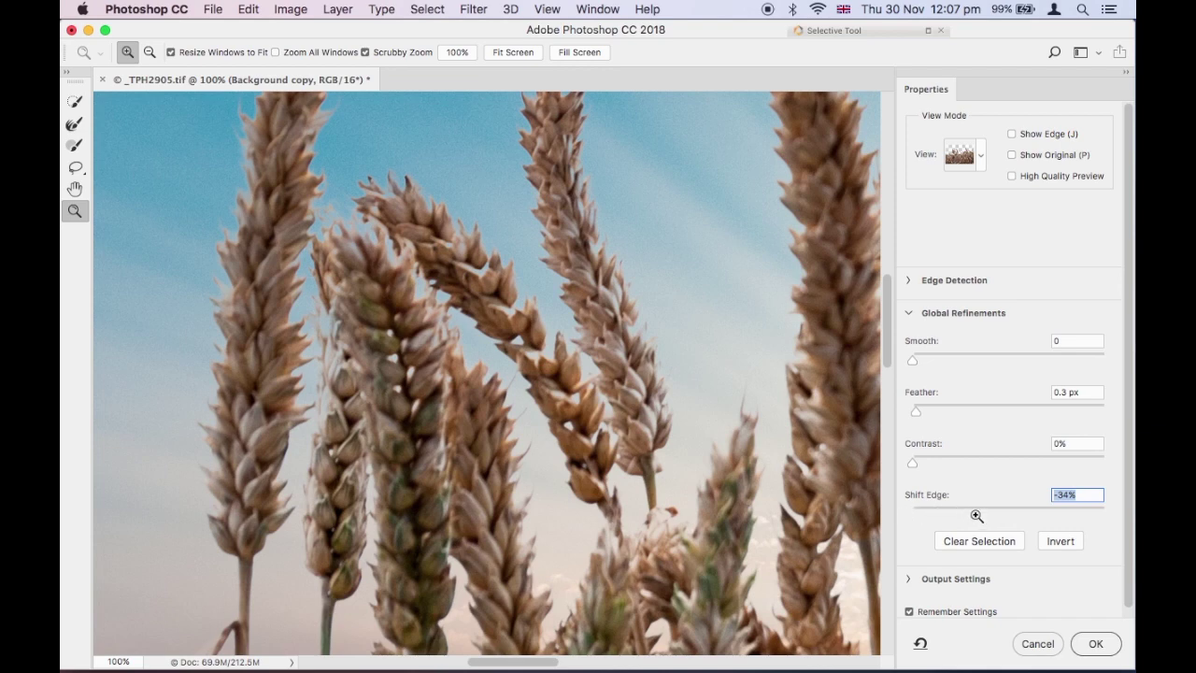
{"action": "left_click_drag", "start_coordinate": [976, 512], "coordinate": [983, 512]}
{"action": "left_click", "coordinate": [1092, 643]}
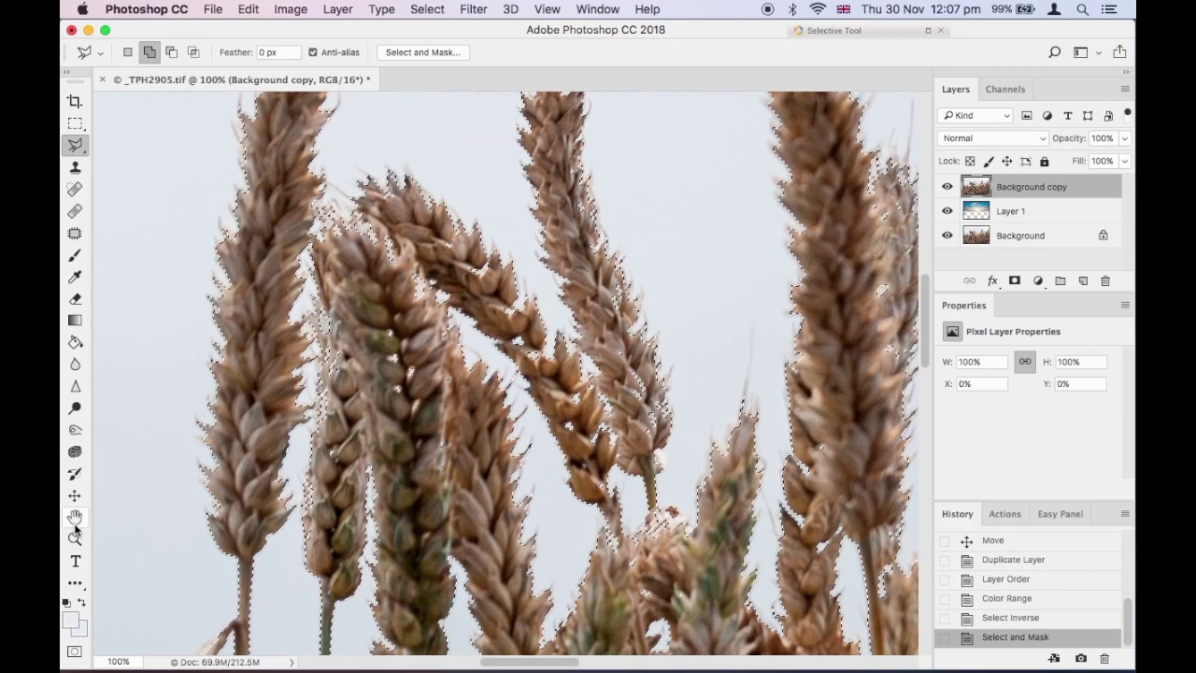
{"action": "double_click", "coordinate": [75, 518]}
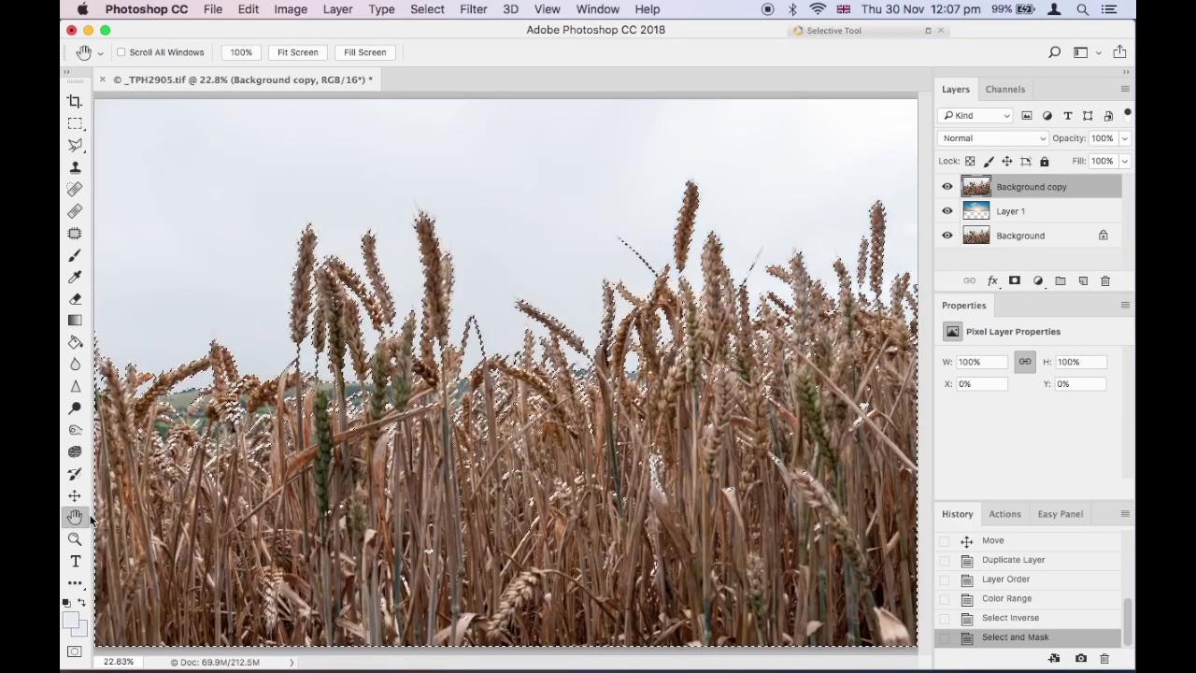
Add a layer mask to Background copy, check its edges at 100%, and select Layer 1.
{"action": "left_click", "coordinate": [1014, 281]}
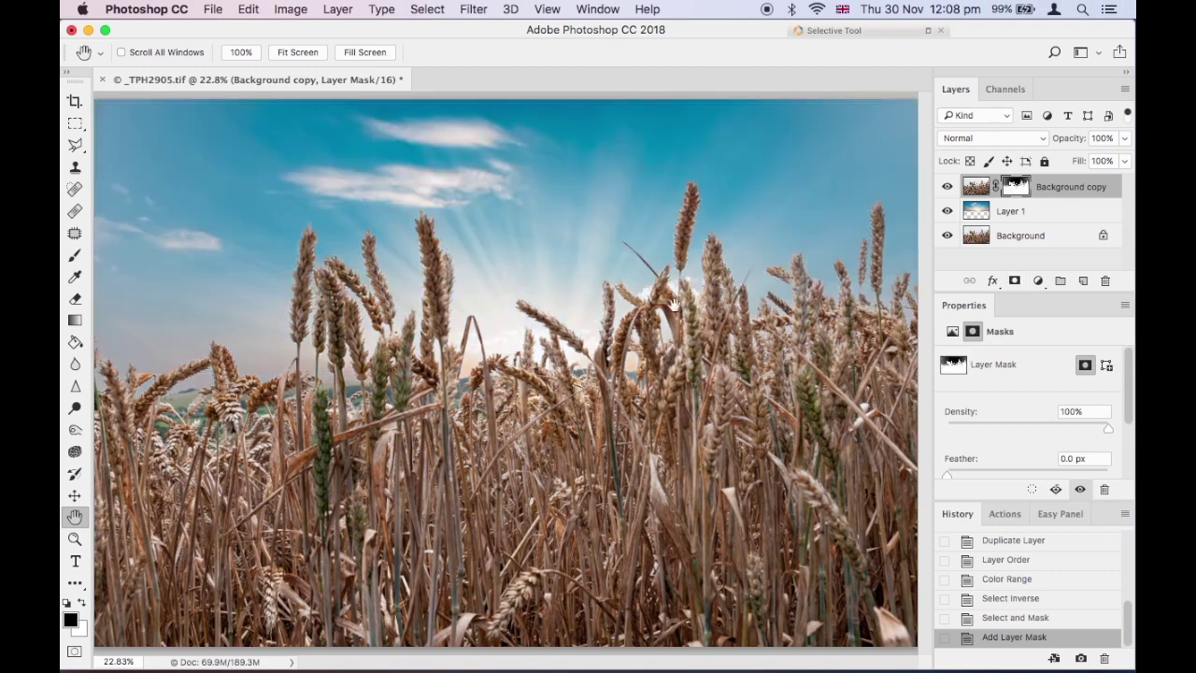
{"action": "left_click", "coordinate": [75, 538]}
{"action": "left_click", "coordinate": [305, 408]}
{"action": "left_click", "coordinate": [304, 408]}
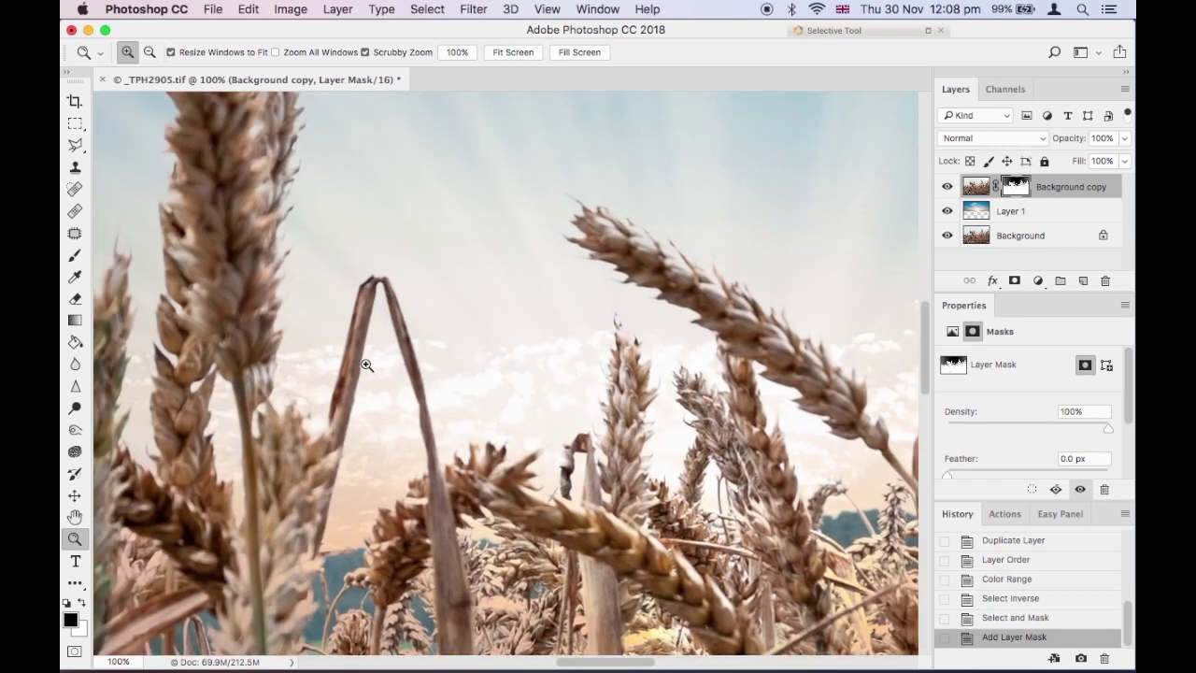
{"action": "scroll", "coordinate": [379, 357], "scroll_direction": "up", "scroll_amount": 10}
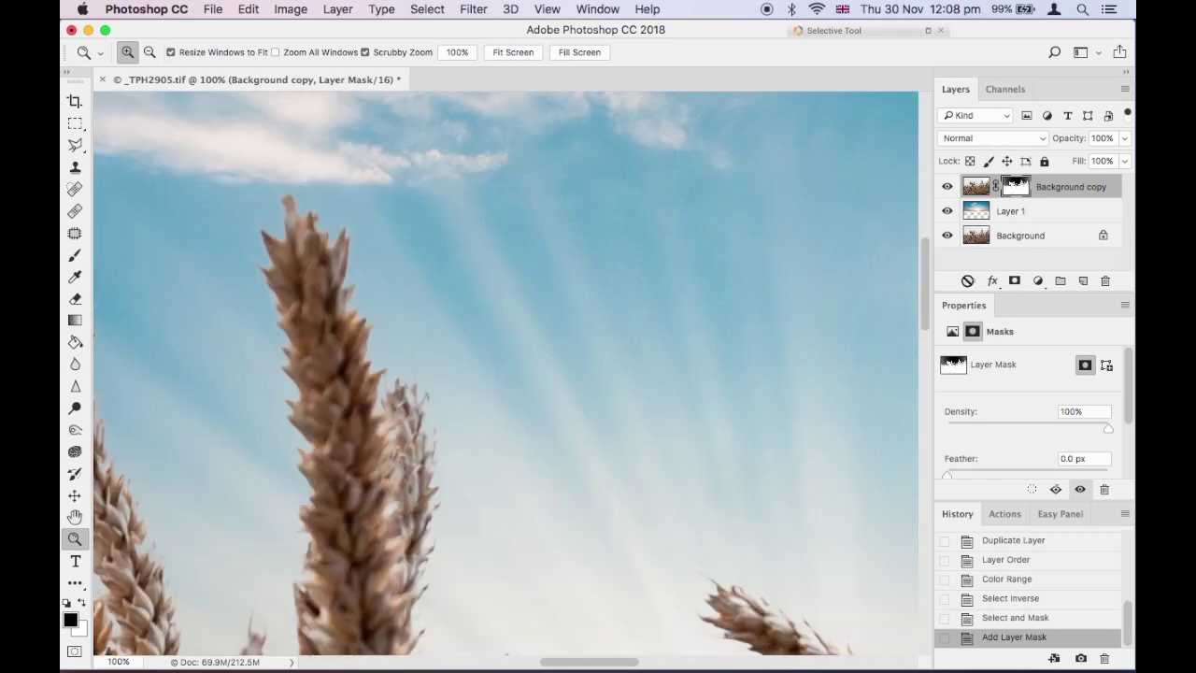
{"action": "left_click", "coordinate": [1013, 215]}
{"action": "left_click", "coordinate": [472, 9]}
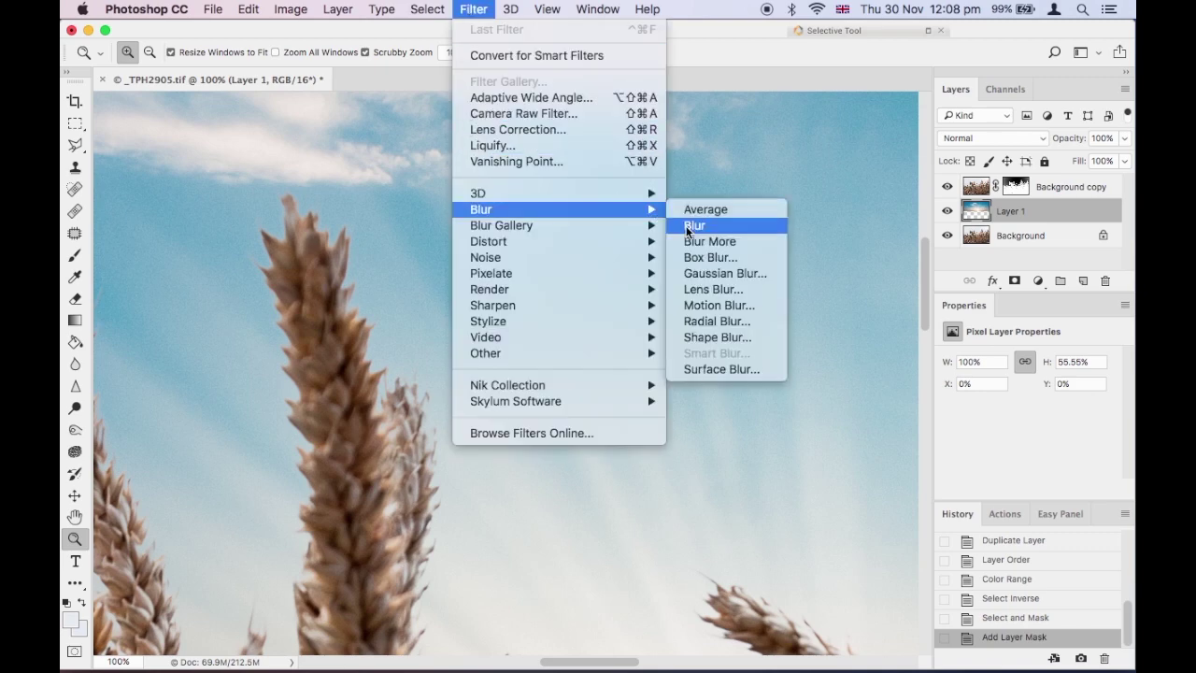
{"action": "mouse_move", "coordinate": [481, 209]}
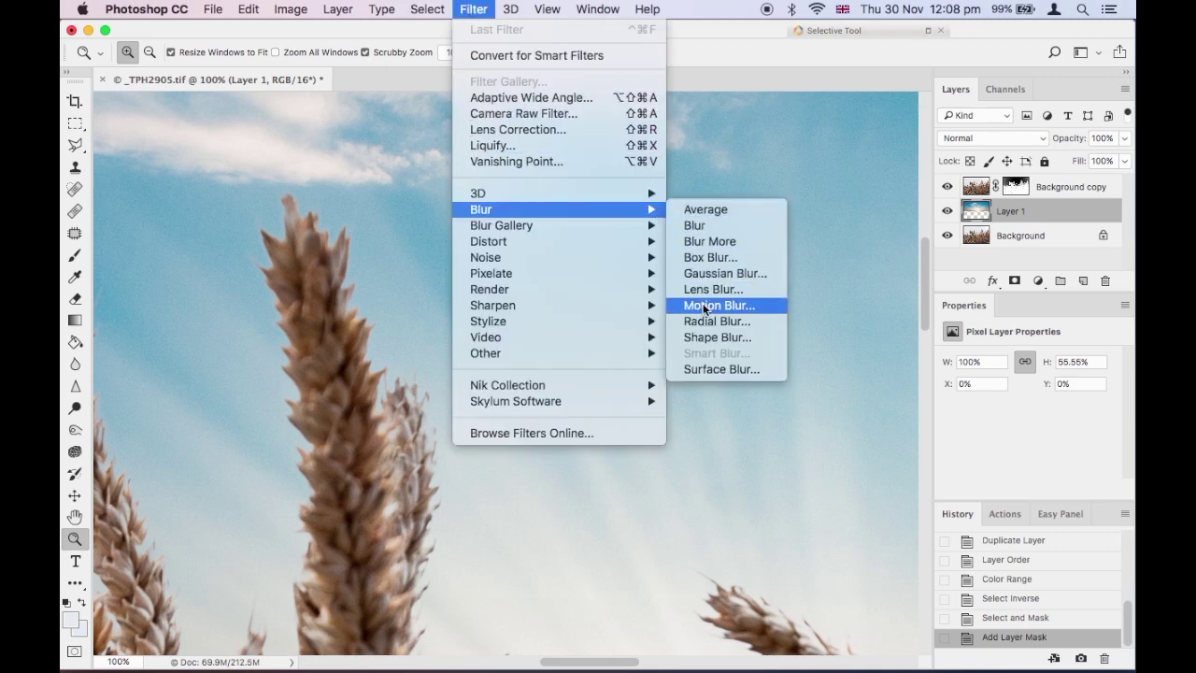
Apply a 0.9-pixel Gaussian Blur to the sky layer, then return to Background copy.
{"action": "left_click", "coordinate": [706, 274]}
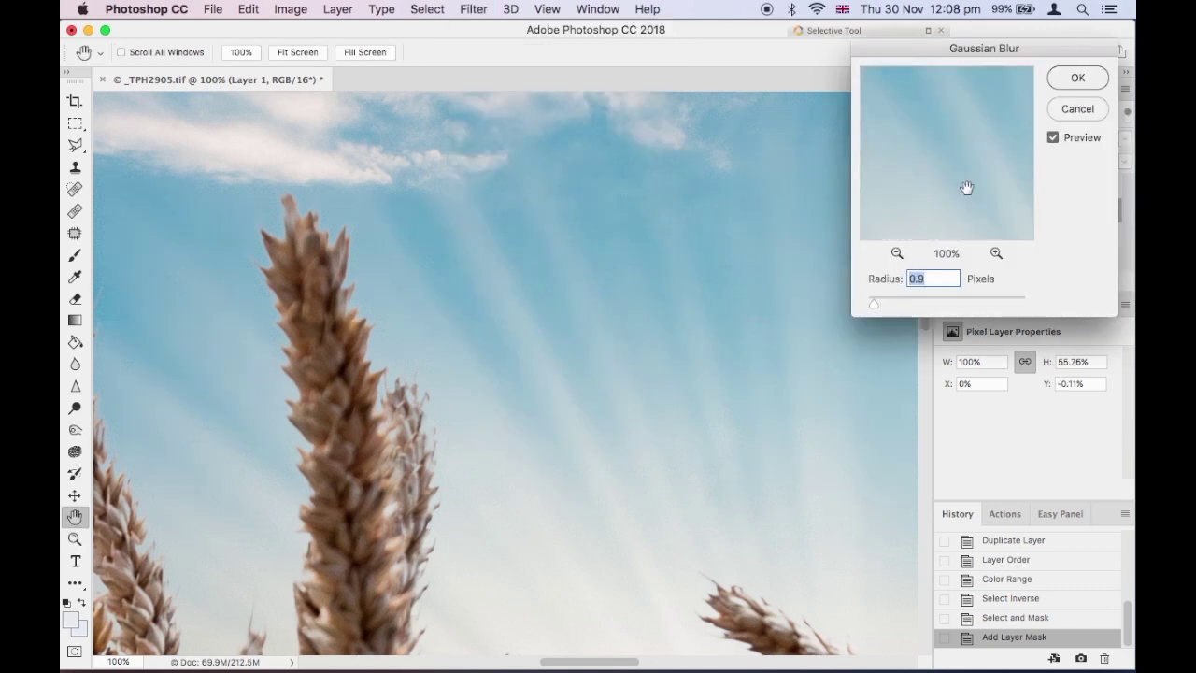
{"action": "left_click", "coordinate": [1077, 78]}
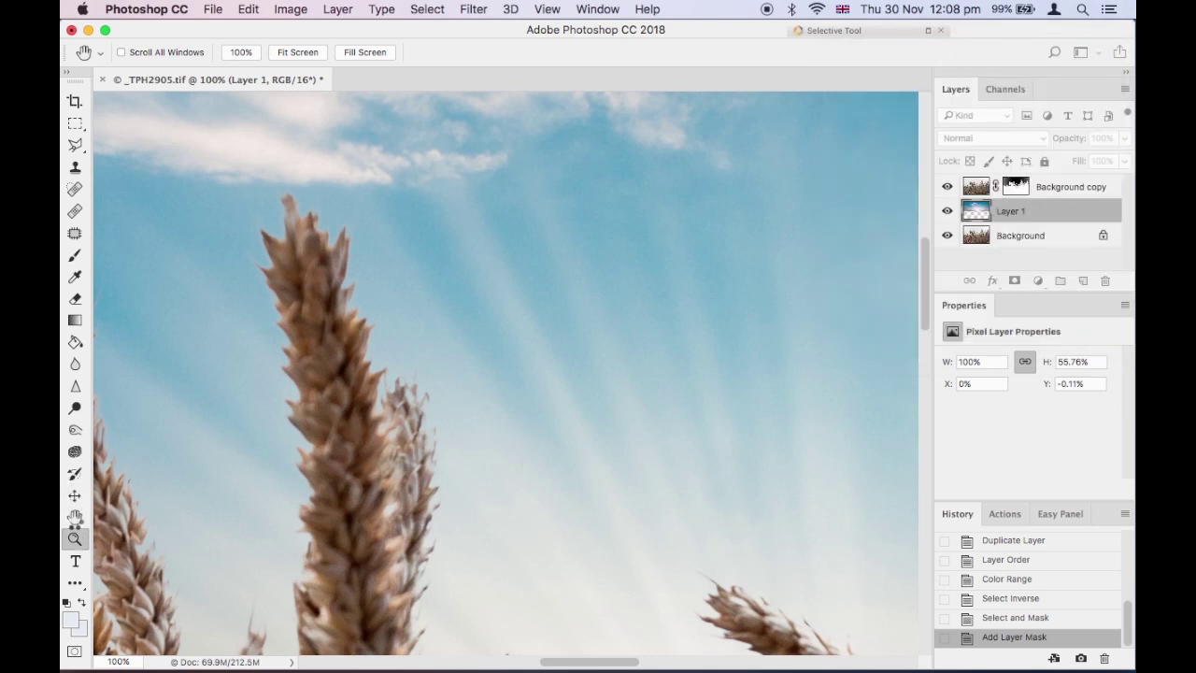
{"action": "double_click", "coordinate": [74, 517]}
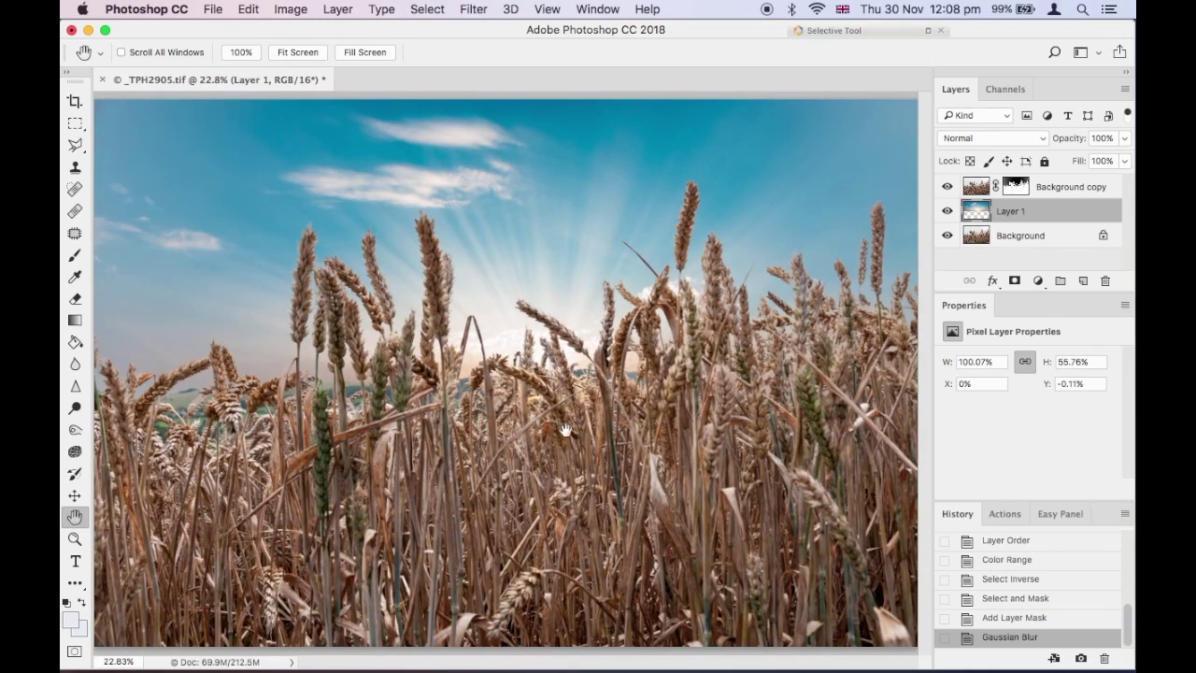
{"action": "left_click", "coordinate": [1068, 188]}
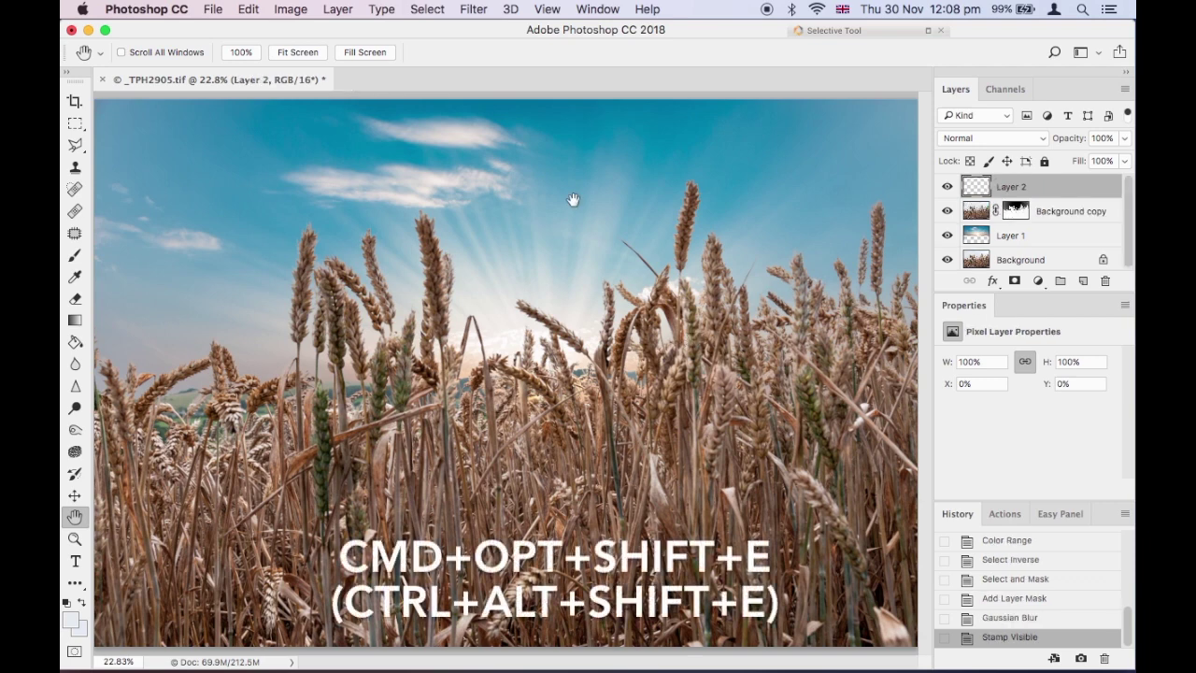
Launch Luminar 2018 on the merged Layer 2 from Filter > Skylum Software.
{"action": "left_click", "coordinate": [427, 9]}
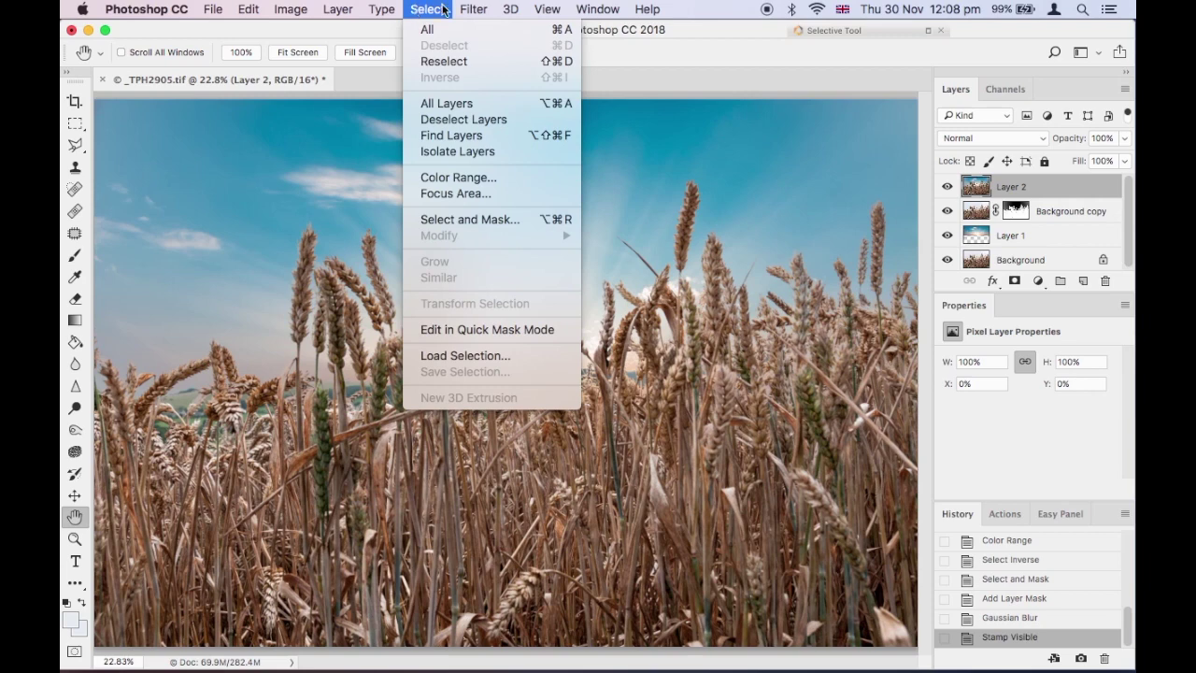
{"action": "mouse_move", "coordinate": [515, 400]}
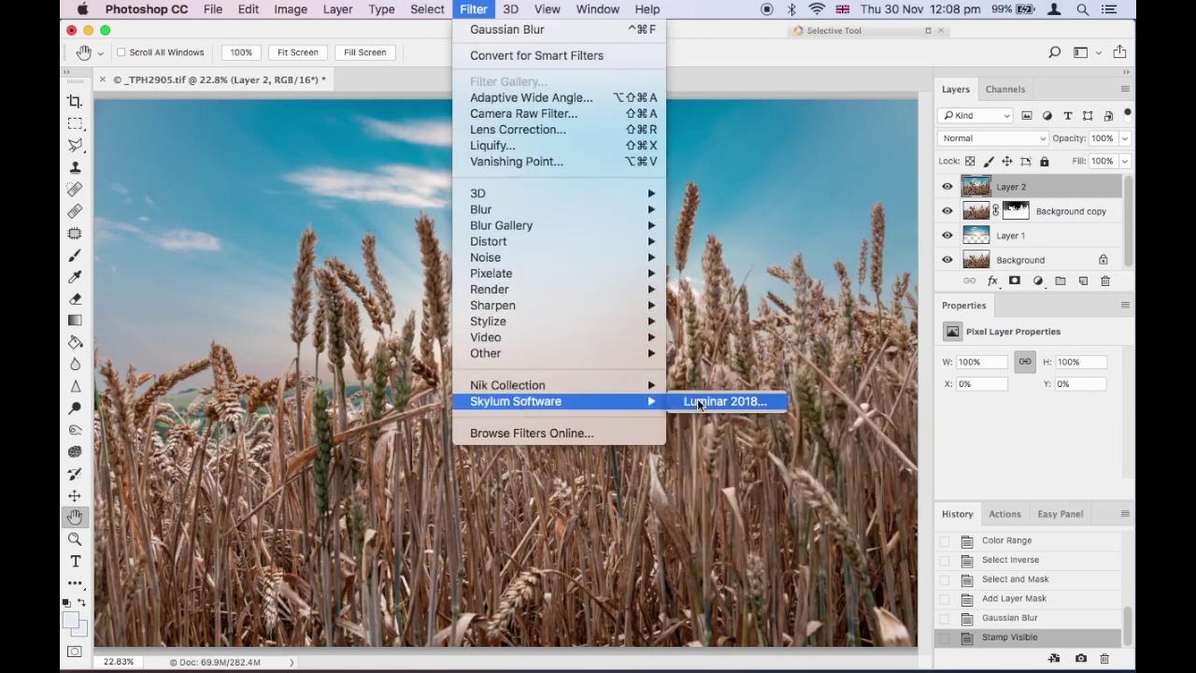
{"action": "left_click", "coordinate": [699, 404]}
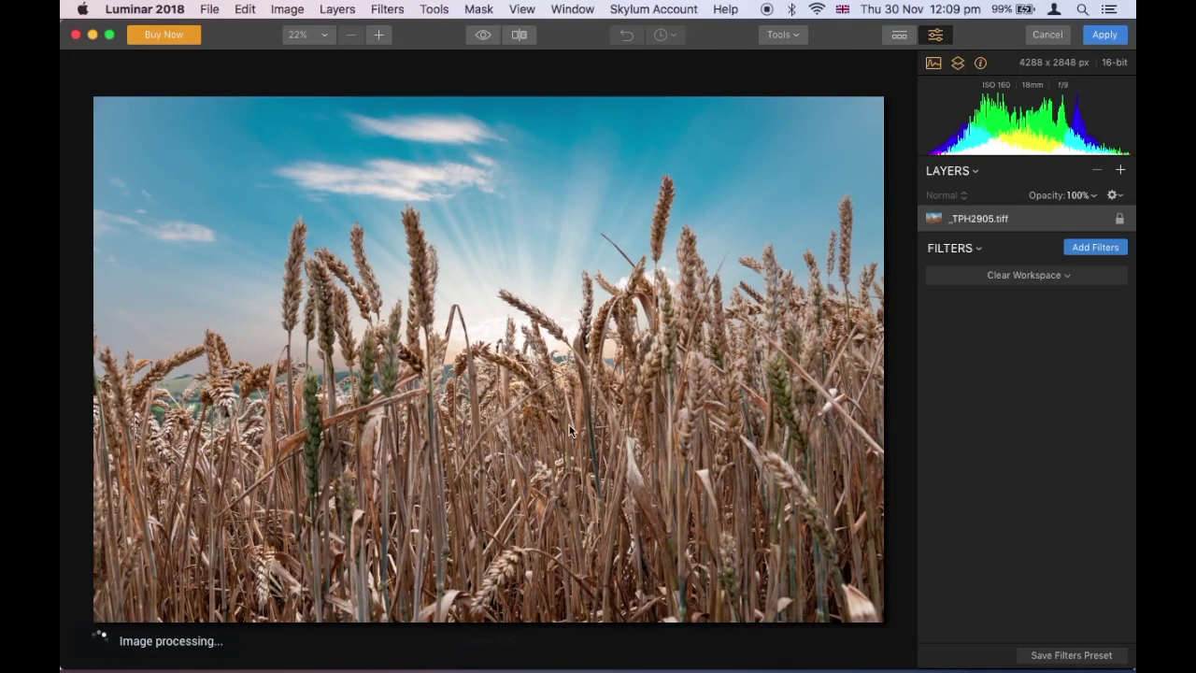
Add the Sunrays filter from the Creative section of Luminar's Filters Catalog.
{"action": "left_click", "coordinate": [1095, 249]}
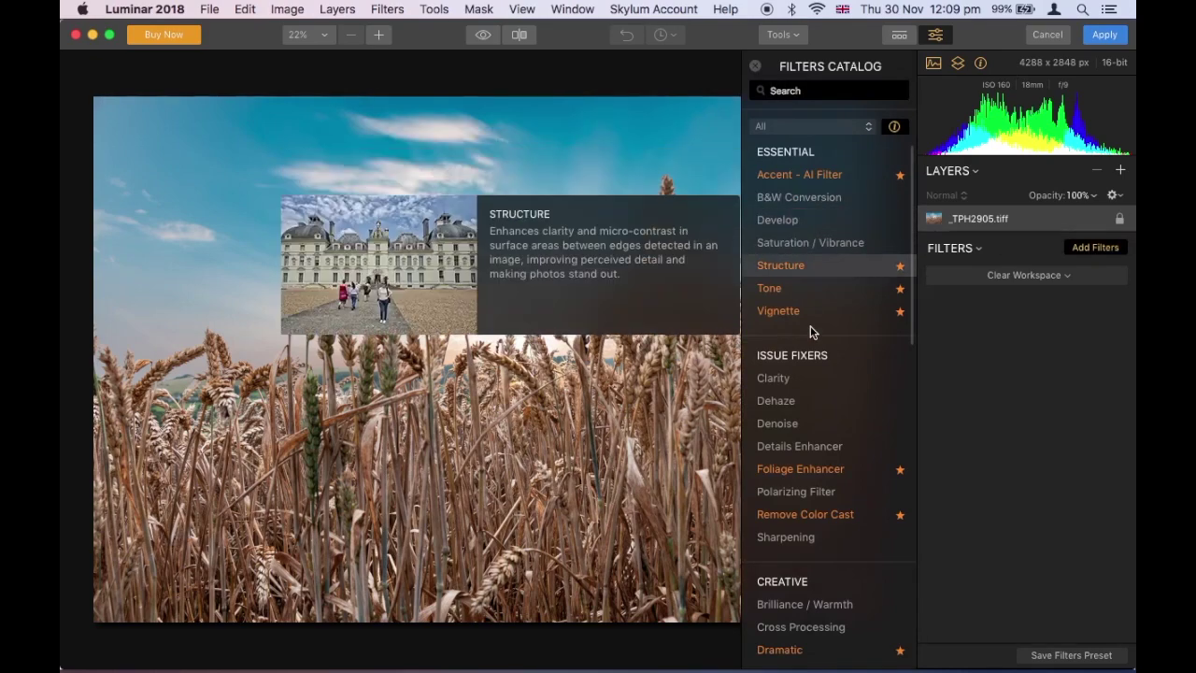
{"action": "scroll", "coordinate": [841, 414], "scroll_direction": "down", "scroll_amount": 4}
{"action": "scroll", "coordinate": [841, 414], "scroll_direction": "down", "scroll_amount": 1}
{"action": "scroll", "coordinate": [844, 411], "scroll_direction": "down", "scroll_amount": 4}
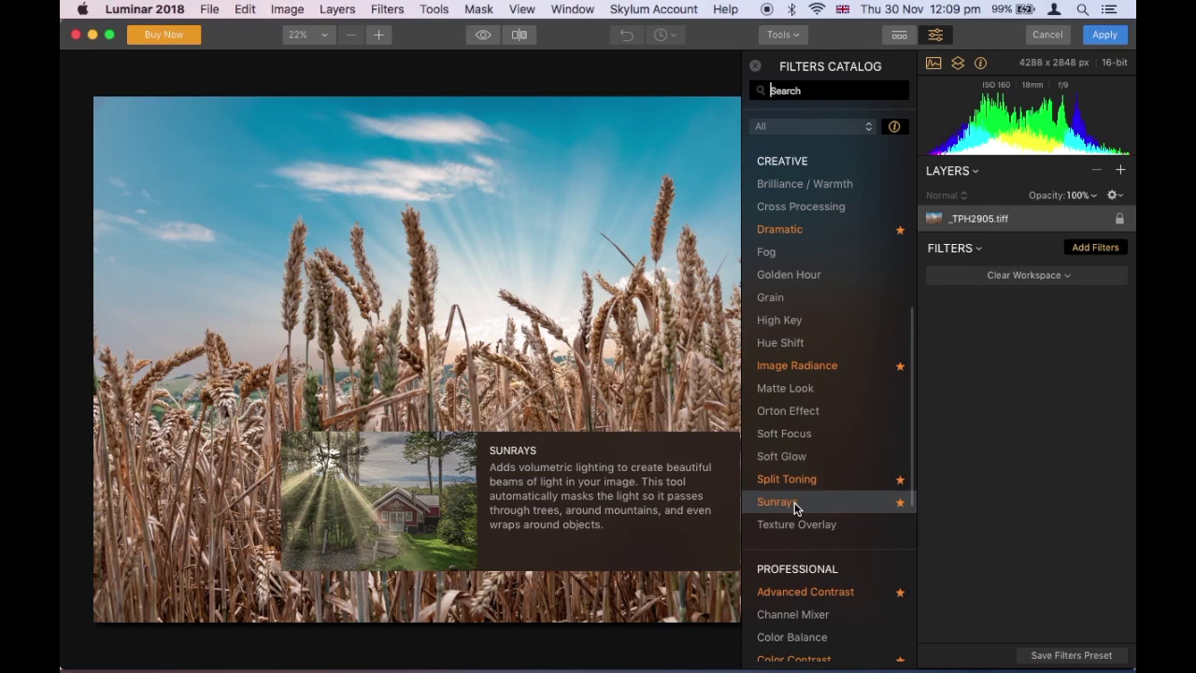
{"action": "left_click", "coordinate": [795, 508]}
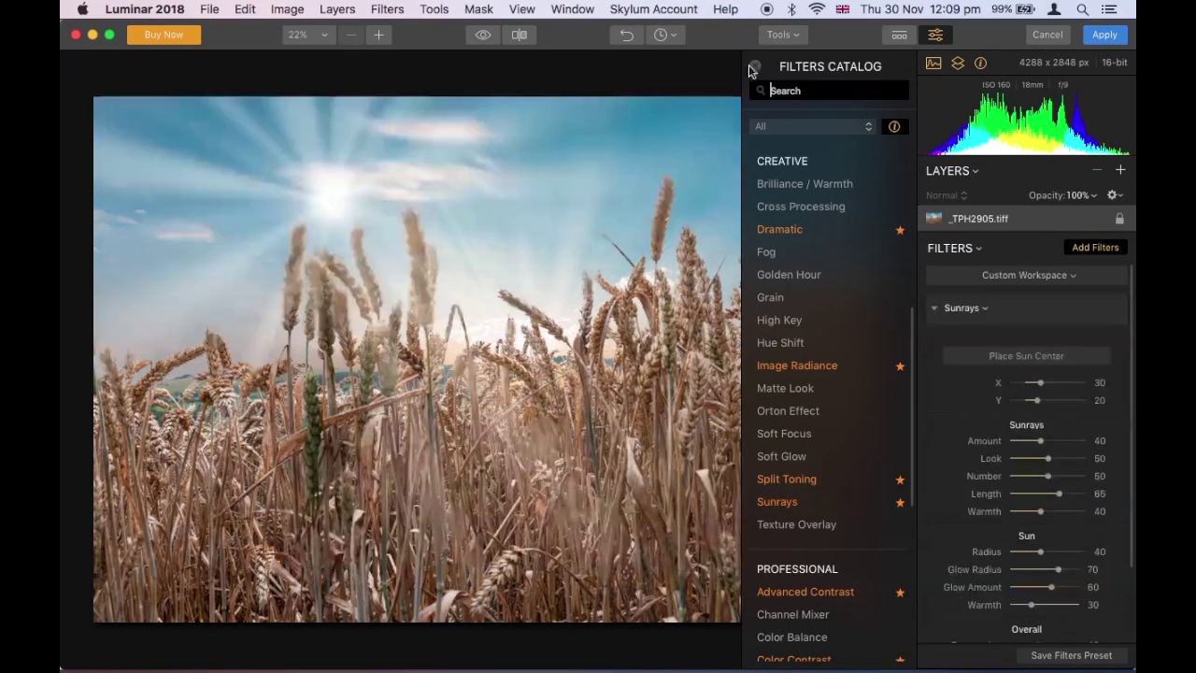
{"action": "left_click", "coordinate": [754, 67]}
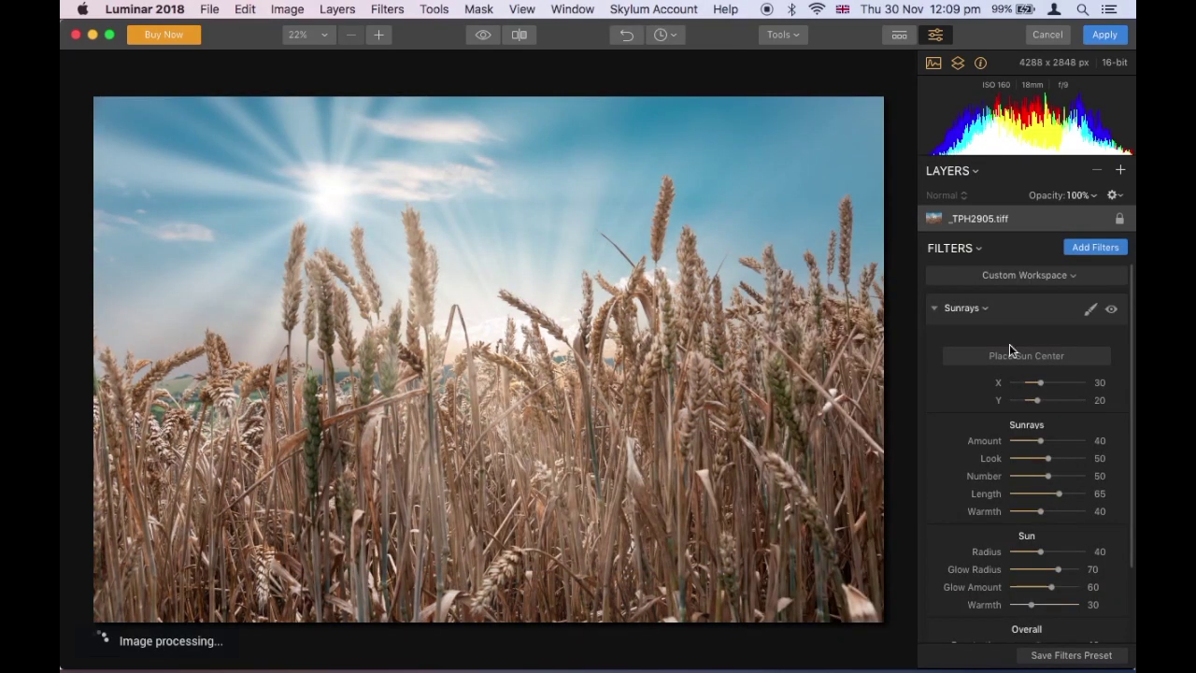
{"action": "scroll", "coordinate": [1018, 421], "scroll_direction": "down", "scroll_amount": 2}
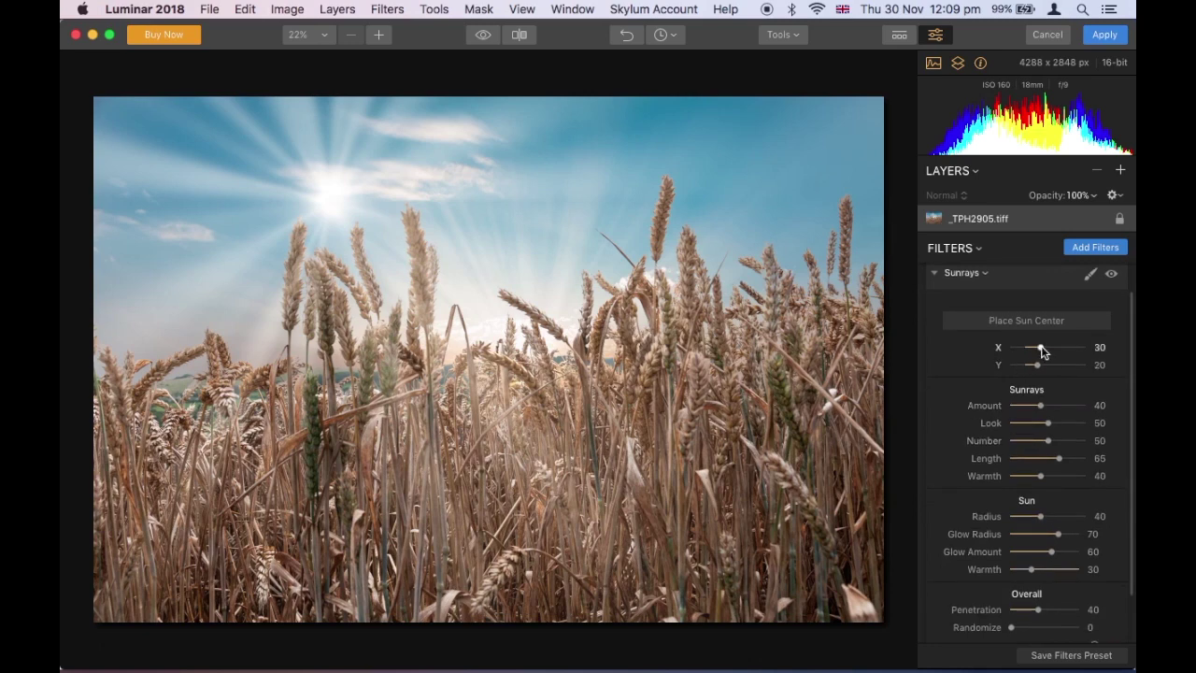
Place the Sunrays sun at X 55, Y 48, low behind the wheat.
{"action": "left_click_drag", "start_coordinate": [1041, 350], "coordinate": [1044, 368]}
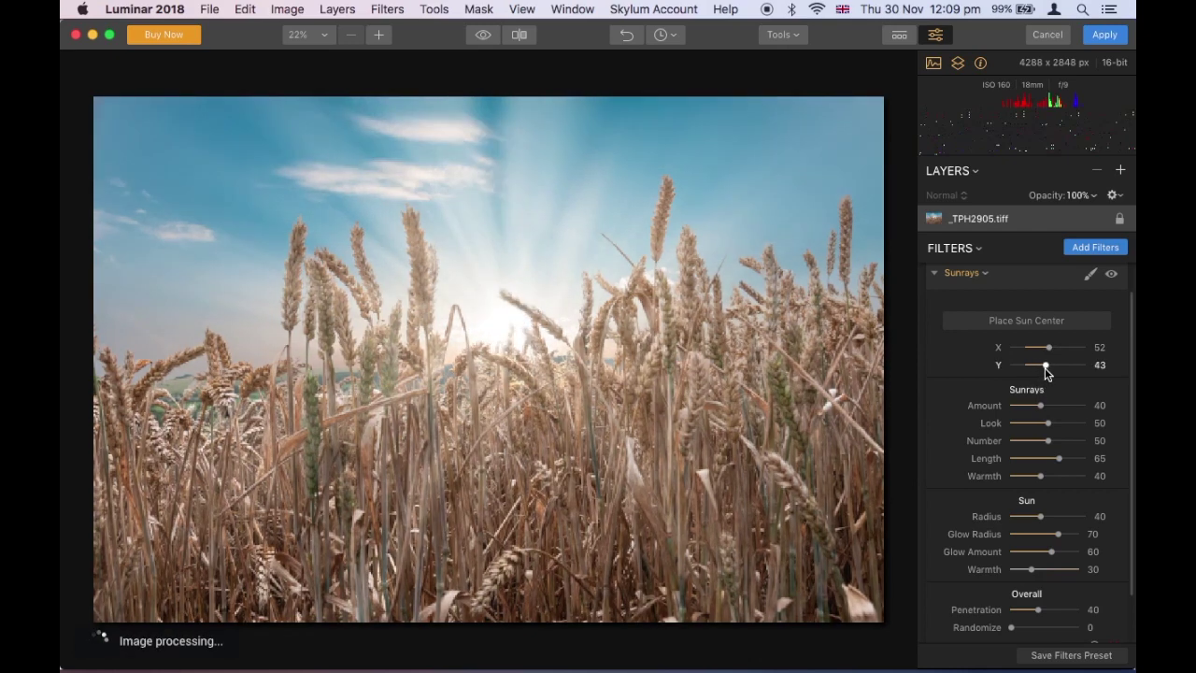
{"action": "left_click_drag", "start_coordinate": [1044, 368], "coordinate": [1050, 351]}
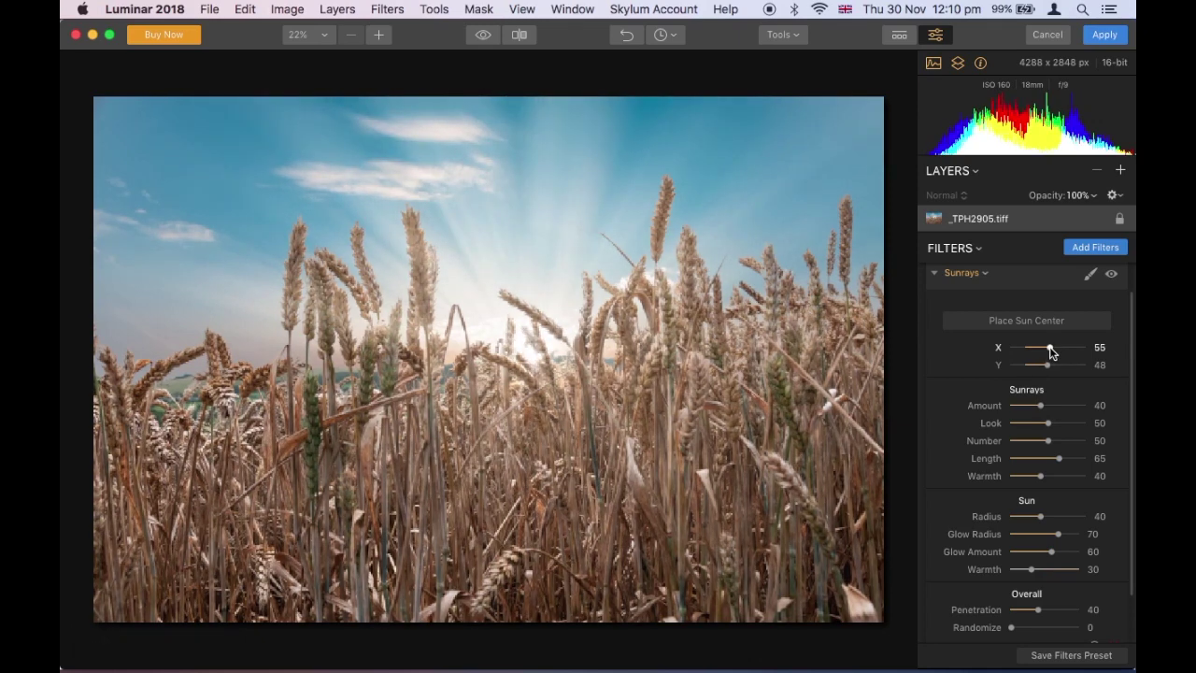
{"action": "scroll", "coordinate": [1023, 435], "scroll_direction": "down", "scroll_amount": 1}
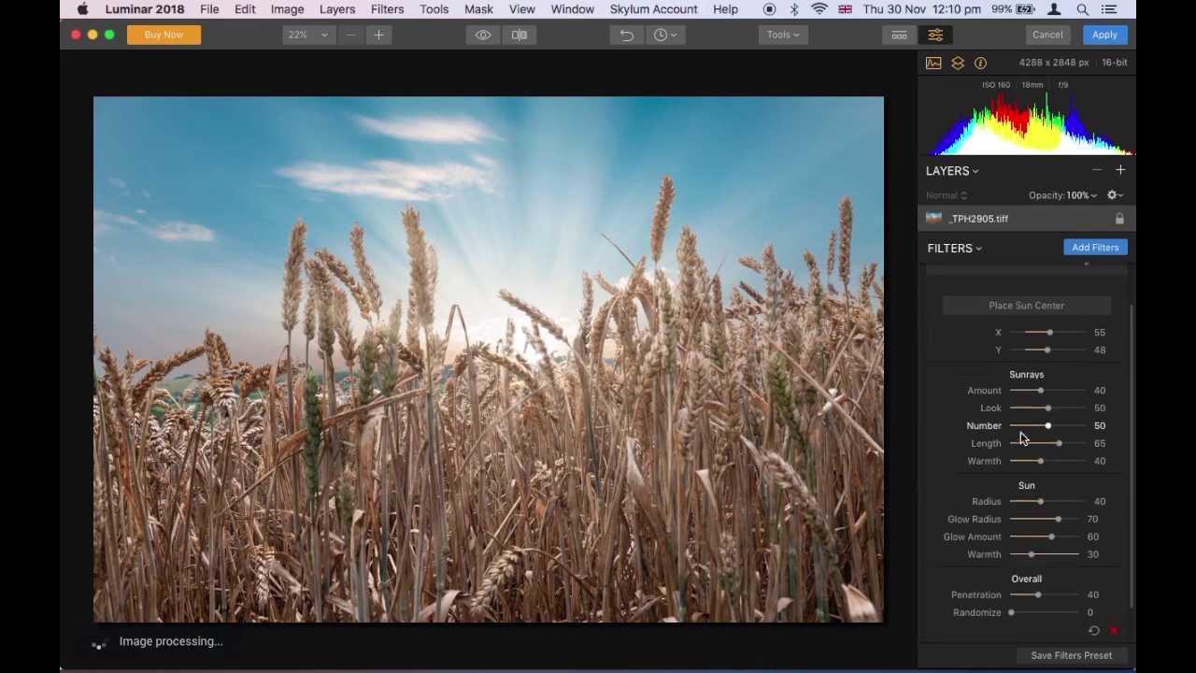
Set the Luminar sunrays to Amount 55, Length 78 and Warmth 42.
{"action": "mouse_move", "coordinate": [1041, 390]}
{"action": "left_mouse_down"}
{"action": "mouse_move", "coordinate": [1063, 390]}
{"action": "mouse_move", "coordinate": [1048, 414]}
{"action": "mouse_move", "coordinate": [1063, 412]}
{"action": "mouse_move", "coordinate": [1060, 426]}
{"action": "left_mouse_up"}
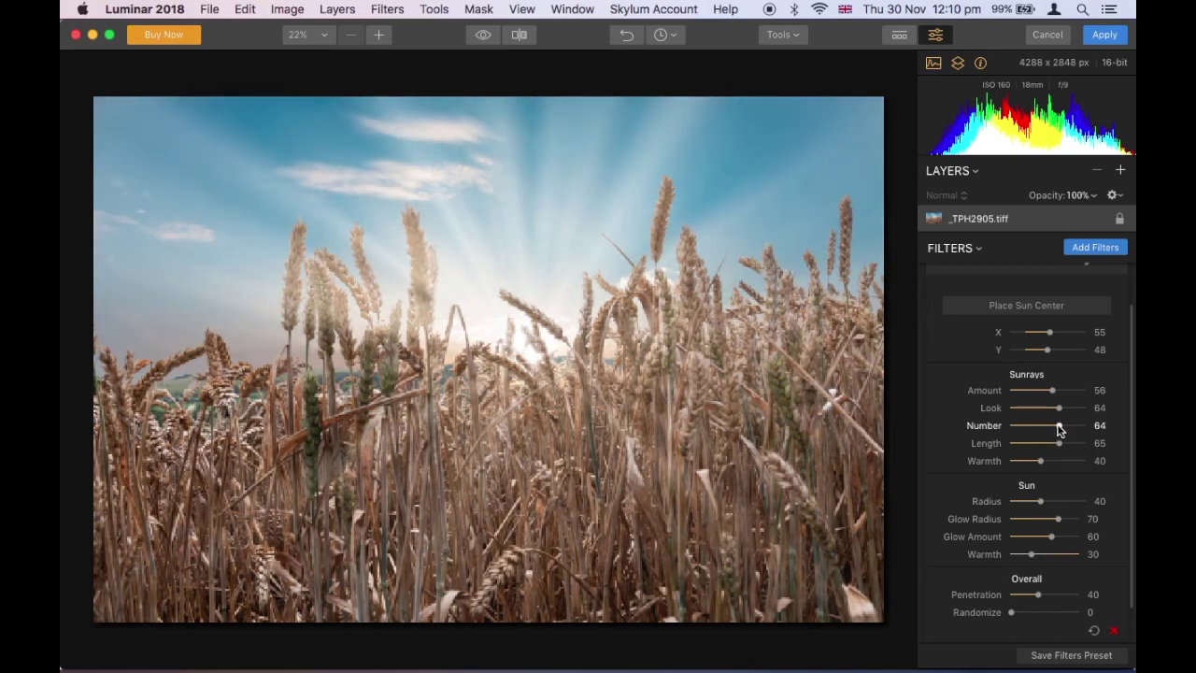
{"action": "mouse_move", "coordinate": [1059, 443]}
{"action": "left_mouse_down"}
{"action": "mouse_move", "coordinate": [1036, 443]}
{"action": "mouse_move", "coordinate": [1069, 445]}
{"action": "left_mouse_up"}
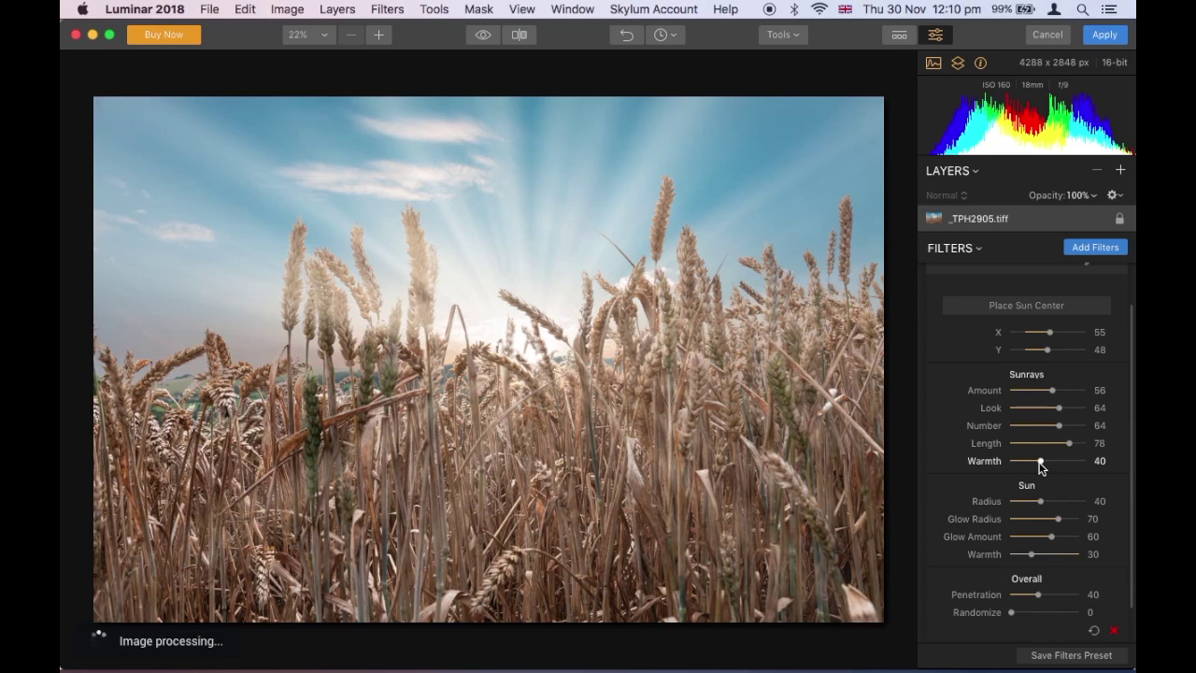
{"action": "left_click_drag", "start_coordinate": [1040, 463], "coordinate": [1043, 468]}
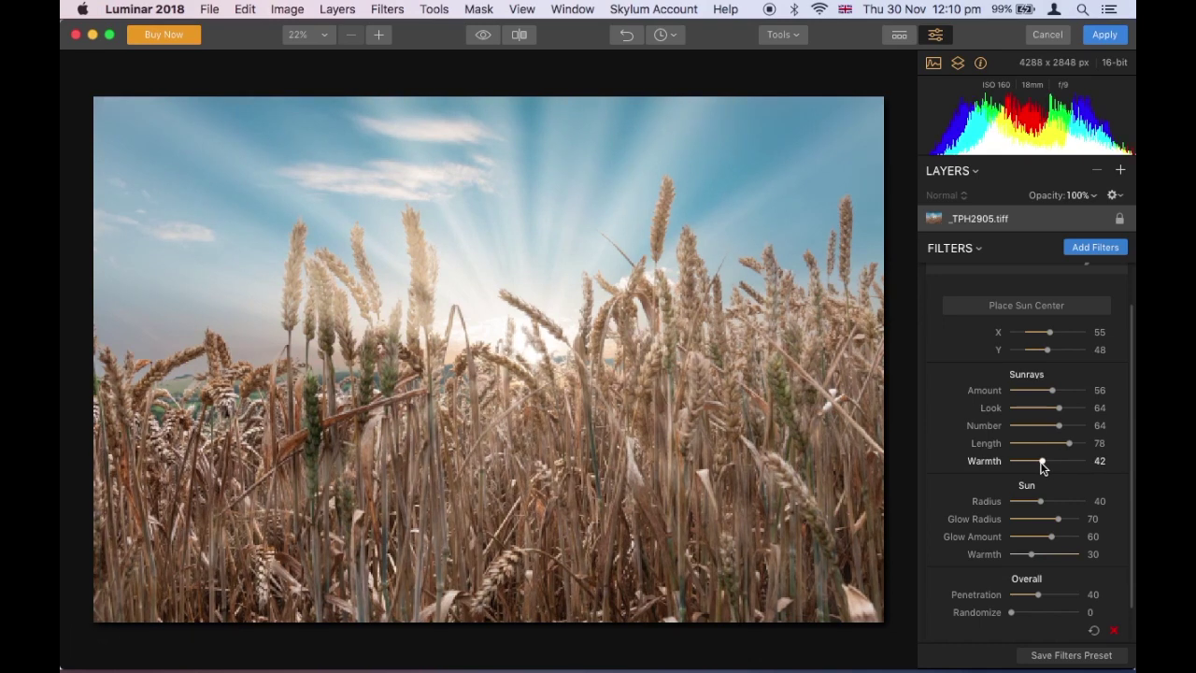
{"action": "left_click_drag", "start_coordinate": [1053, 393], "coordinate": [1052, 393]}
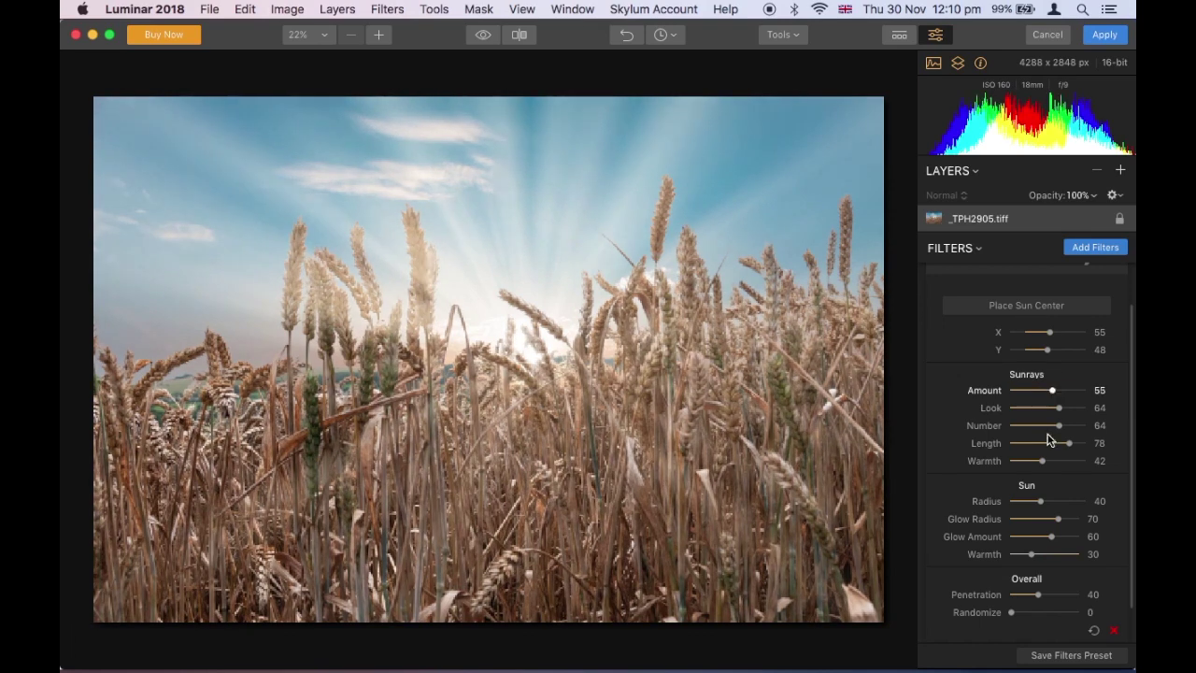
Set sunray Penetration to 37 and Sun Warmth to 29, then apply to the photo.
{"action": "scroll", "coordinate": [1037, 448], "scroll_direction": "down", "scroll_amount": 1}
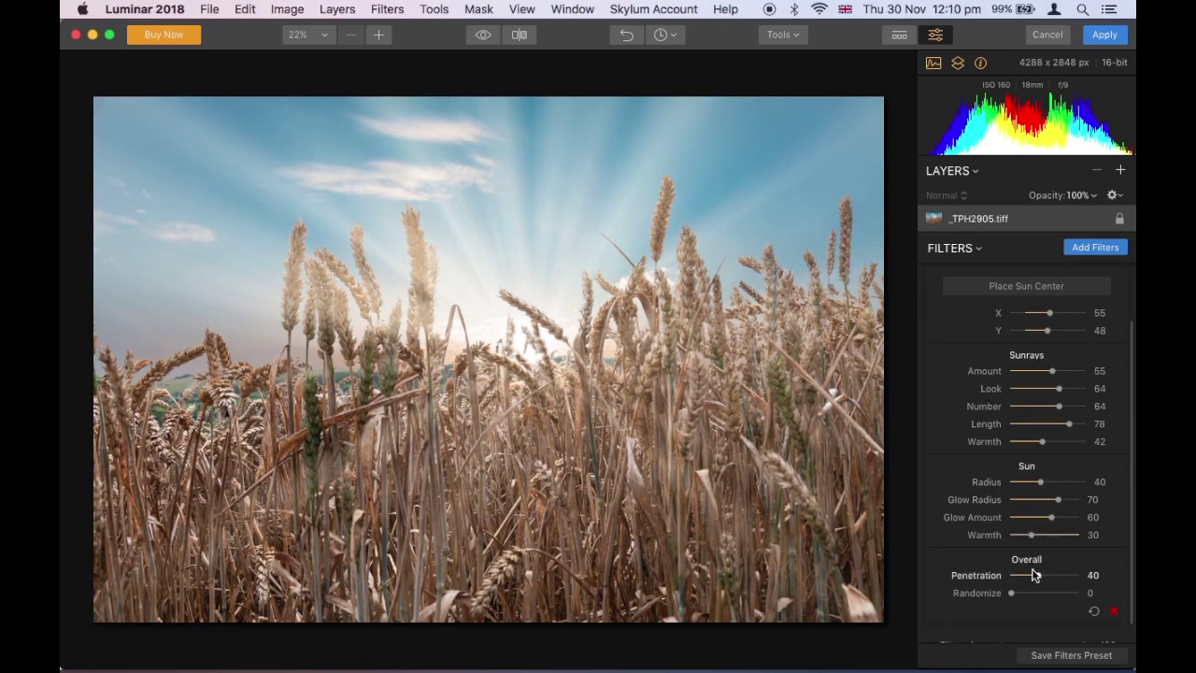
{"action": "left_click_drag", "start_coordinate": [1042, 580], "coordinate": [1040, 579]}
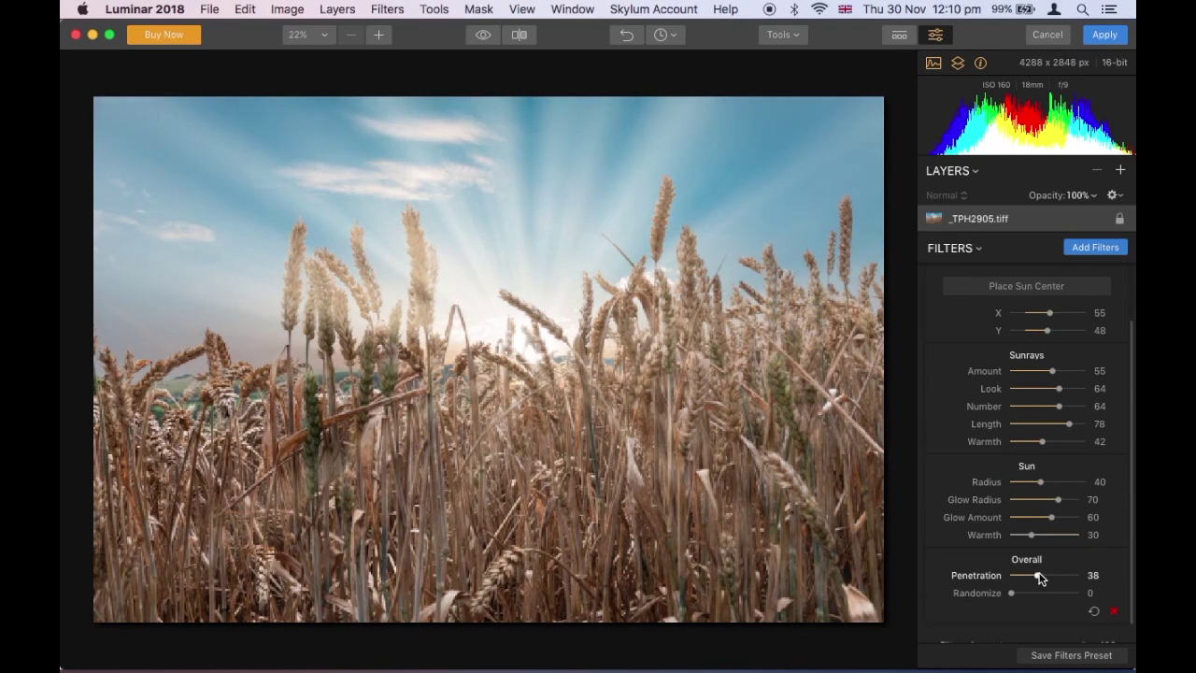
{"action": "left_click", "coordinate": [1031, 536]}
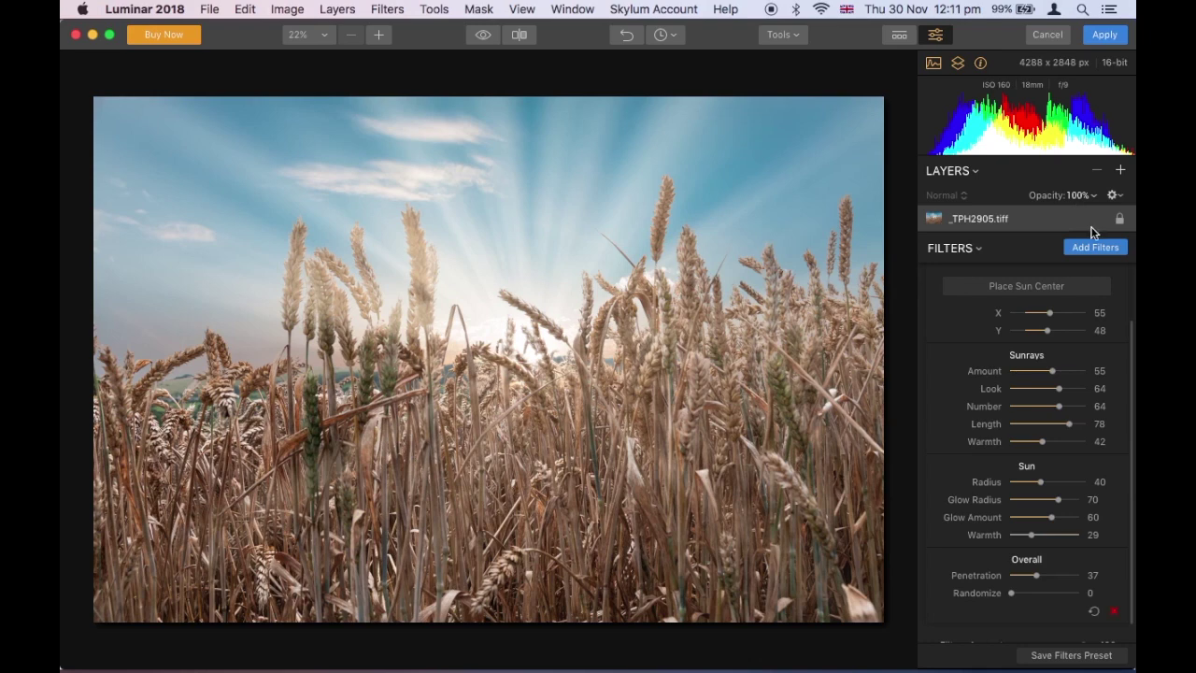
{"action": "left_click", "coordinate": [1104, 38]}
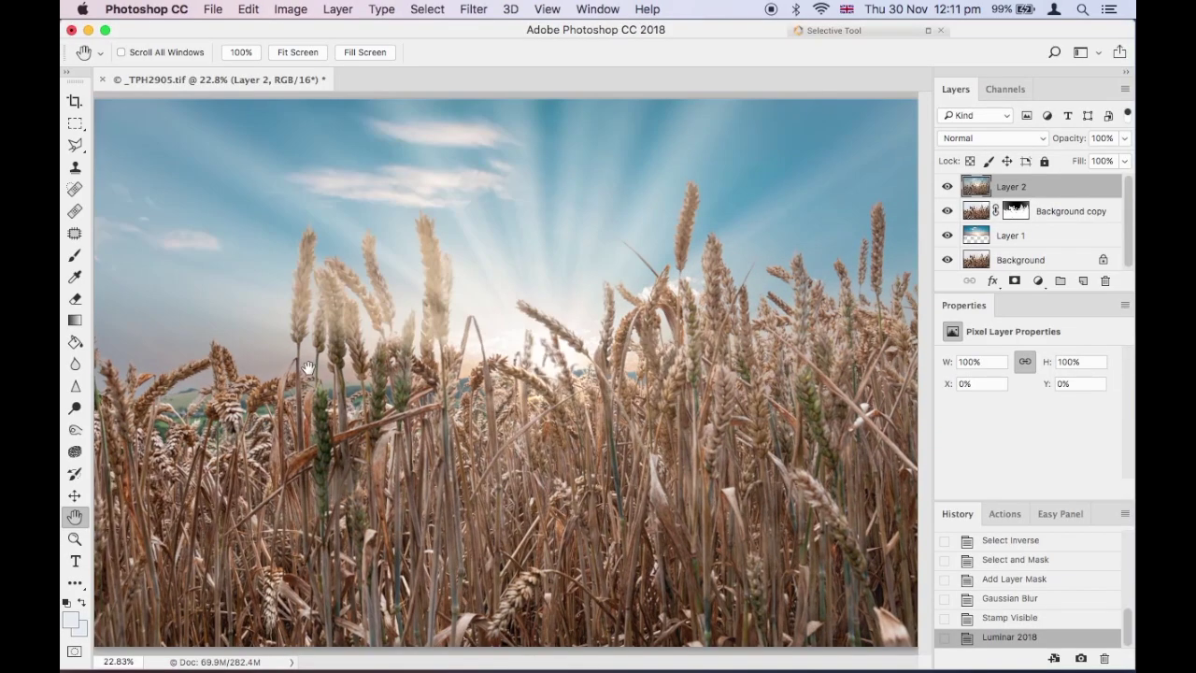
Crop the wheat photo by trimming its left and right edges inward, then commit.
{"action": "left_click", "coordinate": [75, 101]}
{"action": "left_click_drag", "start_coordinate": [98, 377], "coordinate": [142, 378]}
{"action": "left_click_drag", "start_coordinate": [870, 370], "coordinate": [848, 367]}
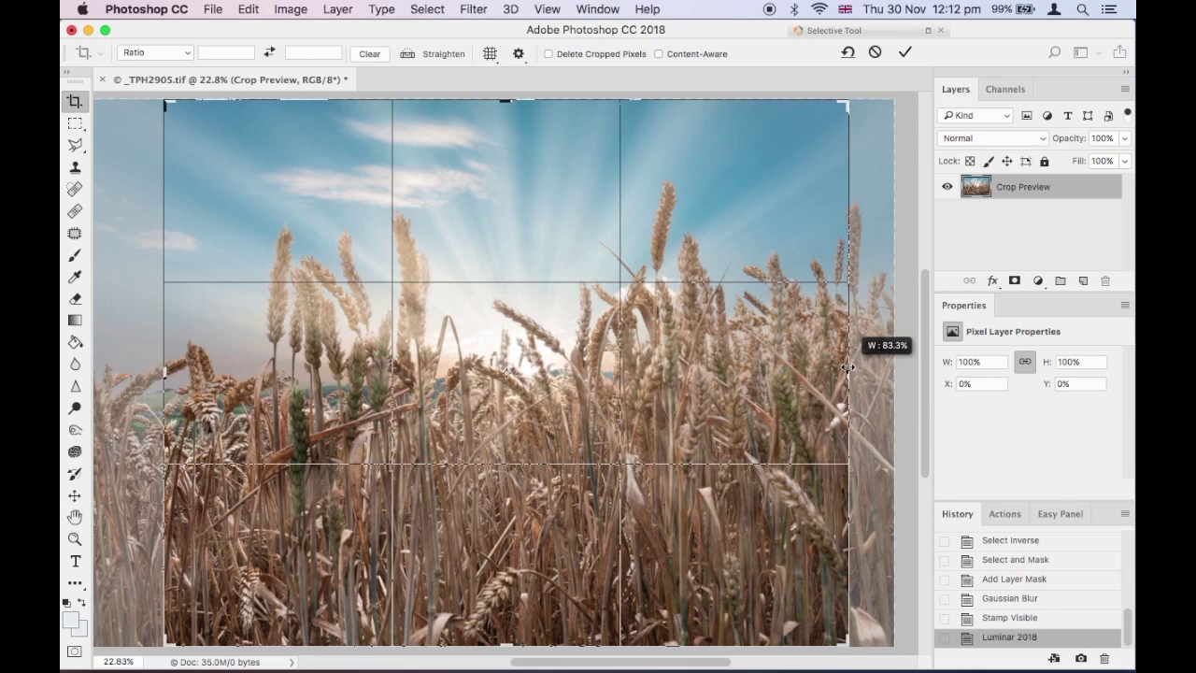
{"action": "left_click_drag", "start_coordinate": [848, 367], "coordinate": [857, 368]}
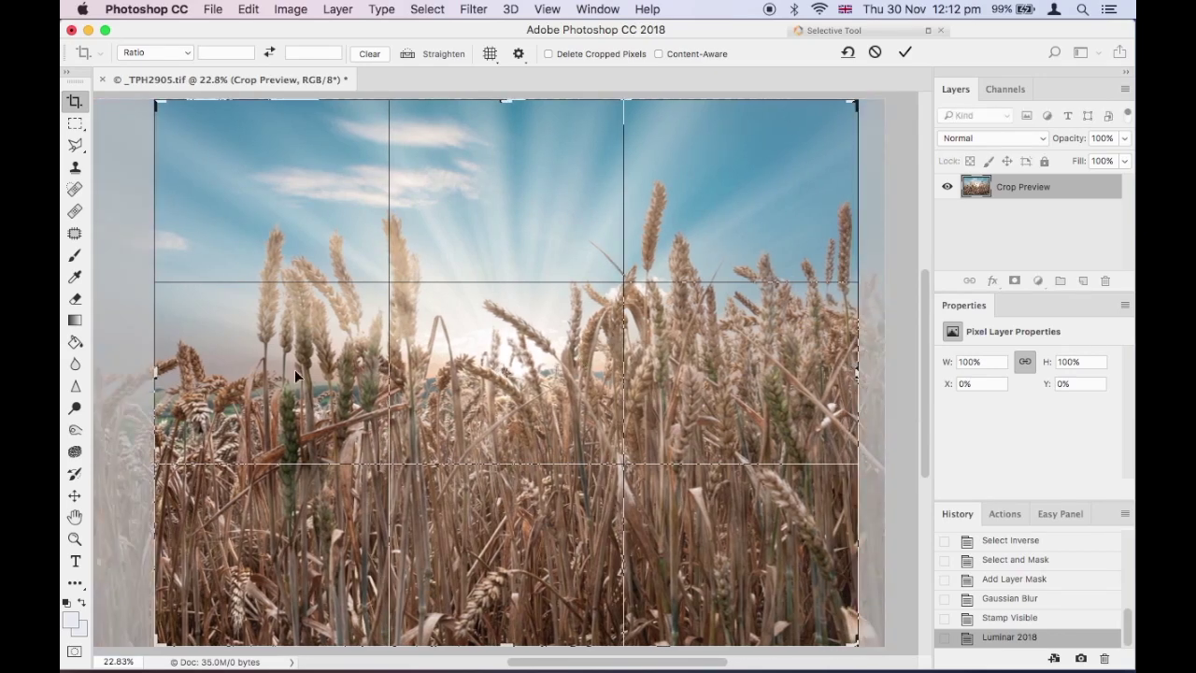
{"action": "left_click_drag", "start_coordinate": [155, 371], "coordinate": [149, 370]}
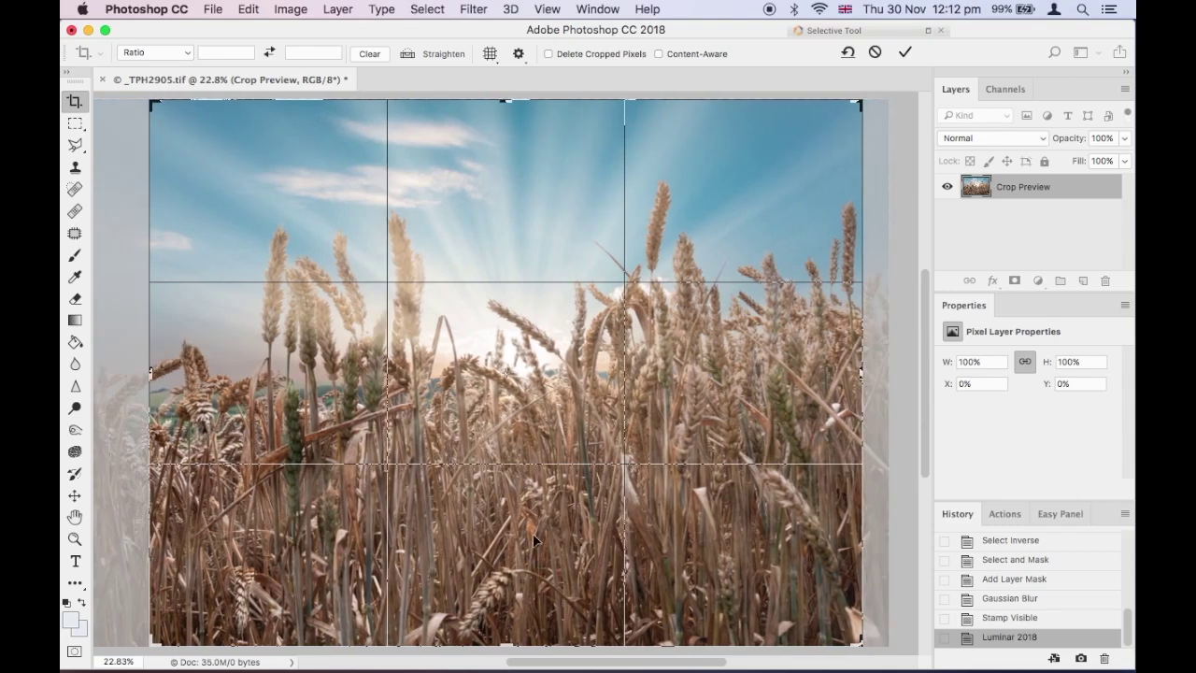
{"action": "key", "text": "Return"}
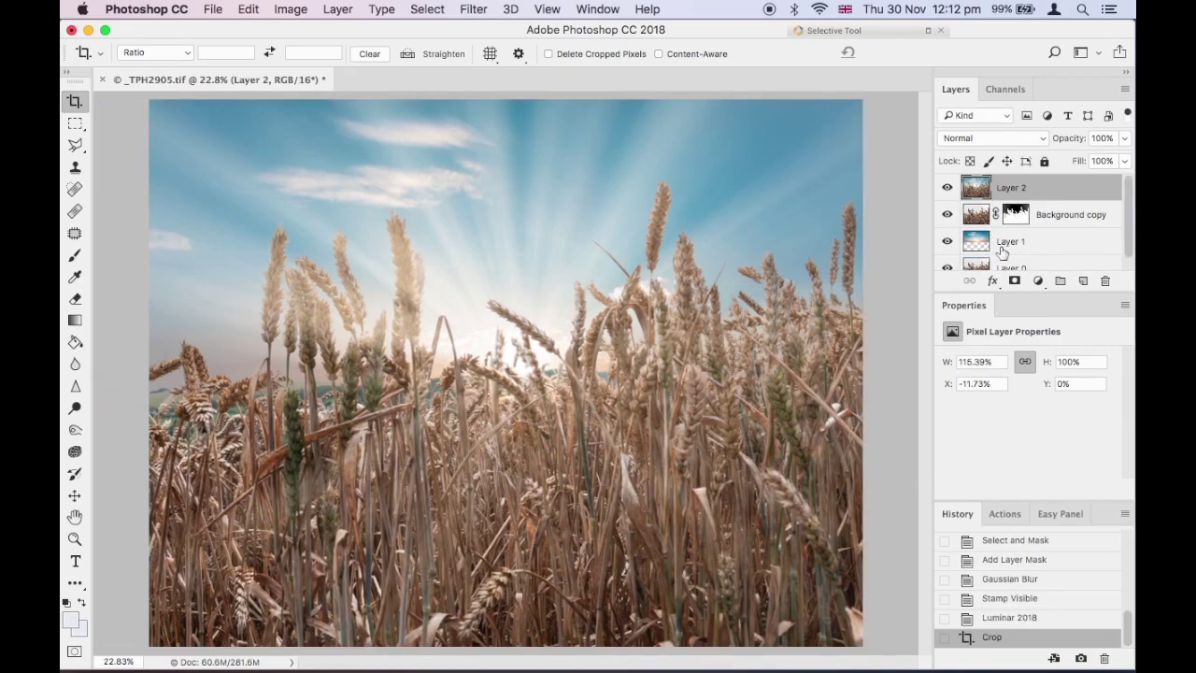
Compare Layer 2 on and off, then add a Vibrance layer at Vibrance +34, Saturation +10.
{"action": "left_click", "coordinate": [947, 190]}
{"action": "left_click", "coordinate": [948, 190]}
{"action": "left_click", "coordinate": [1038, 281]}
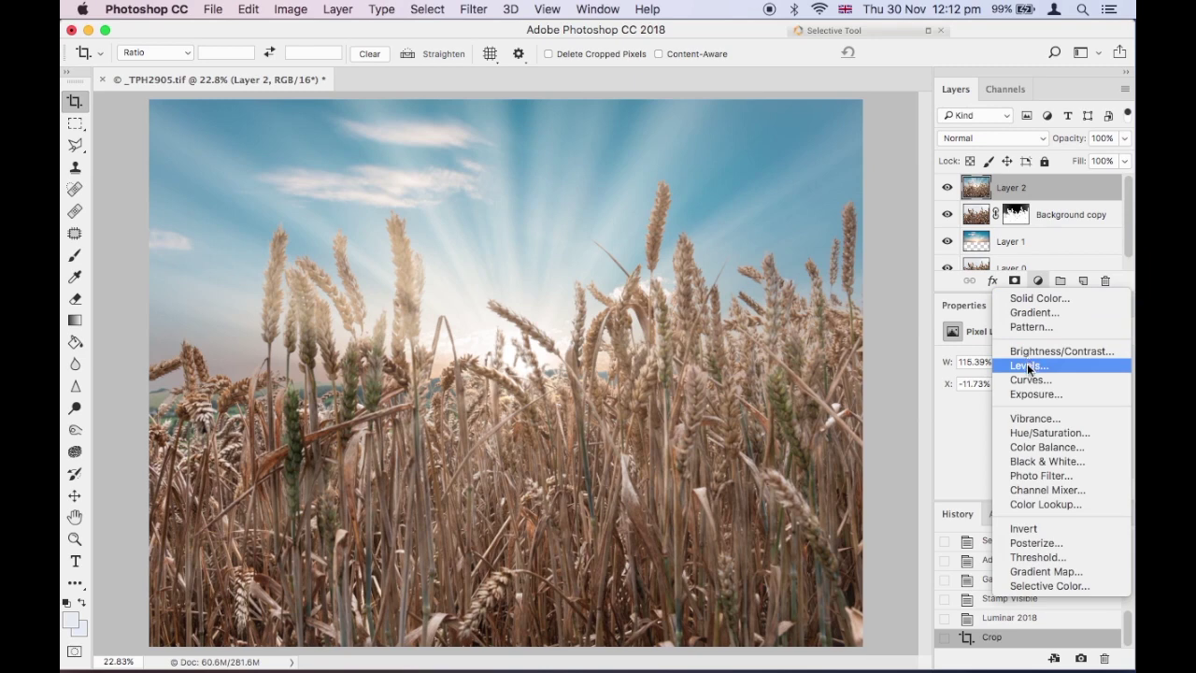
{"action": "left_click", "coordinate": [1034, 425]}
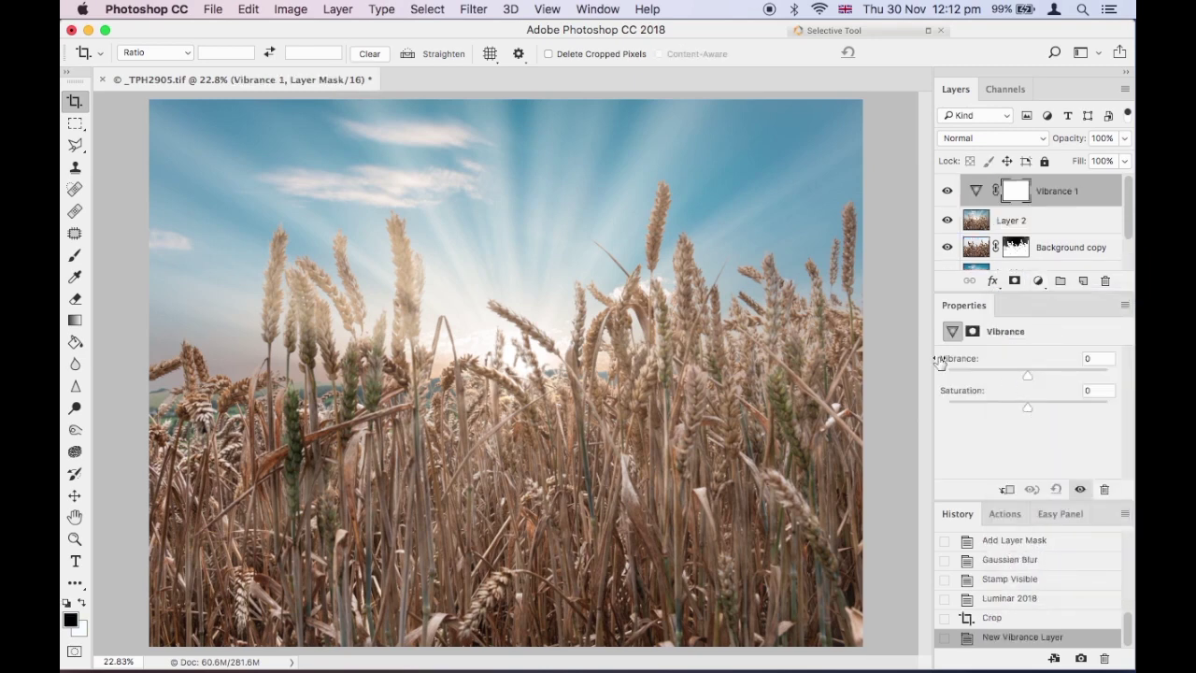
{"action": "left_click", "coordinate": [1028, 378]}
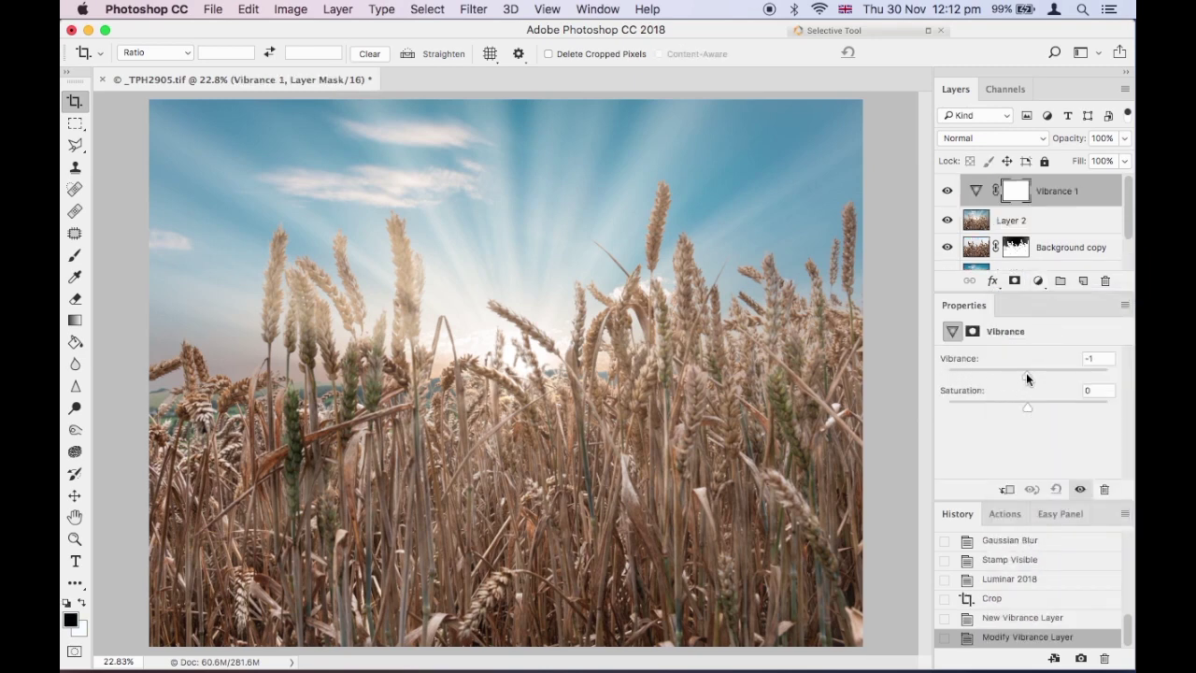
{"action": "left_click_drag", "start_coordinate": [1036, 373], "coordinate": [1056, 378]}
{"action": "mouse_move", "coordinate": [1028, 406]}
{"action": "left_mouse_down"}
{"action": "mouse_move", "coordinate": [1061, 408]}
{"action": "mouse_move", "coordinate": [1036, 408]}
{"action": "left_mouse_up"}
Review the Vibrance 1 settings and reselect Layer 2.
{"action": "left_click", "coordinate": [1044, 221]}
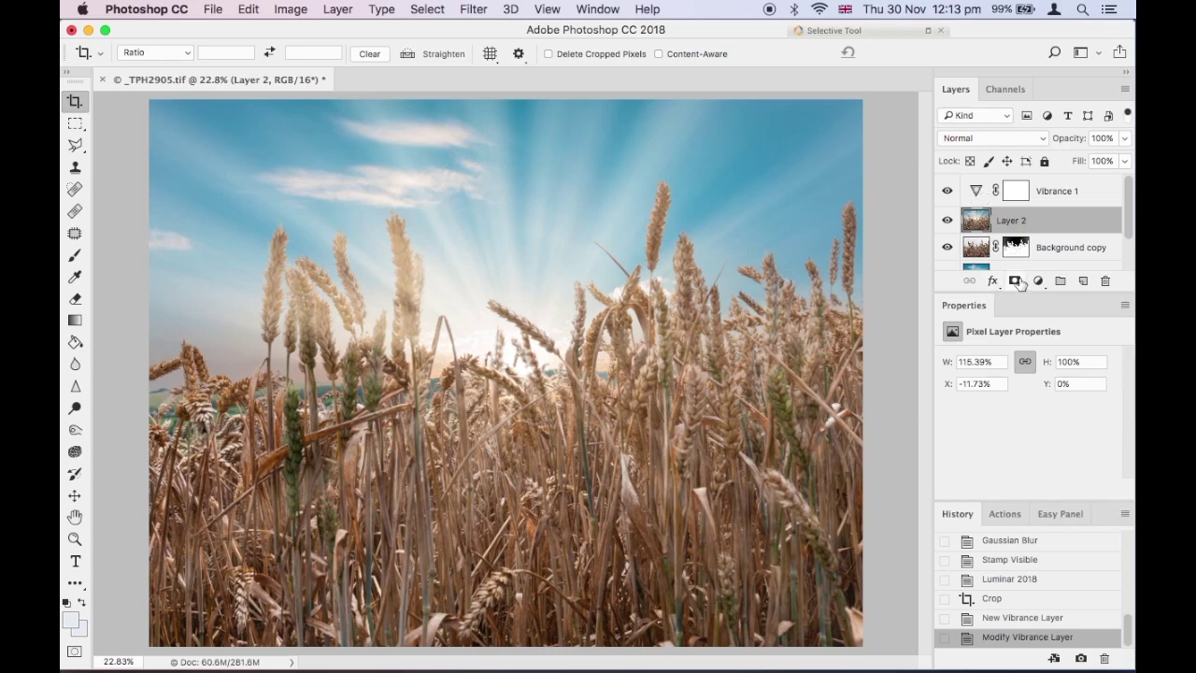
{"action": "left_click", "coordinate": [1045, 196]}
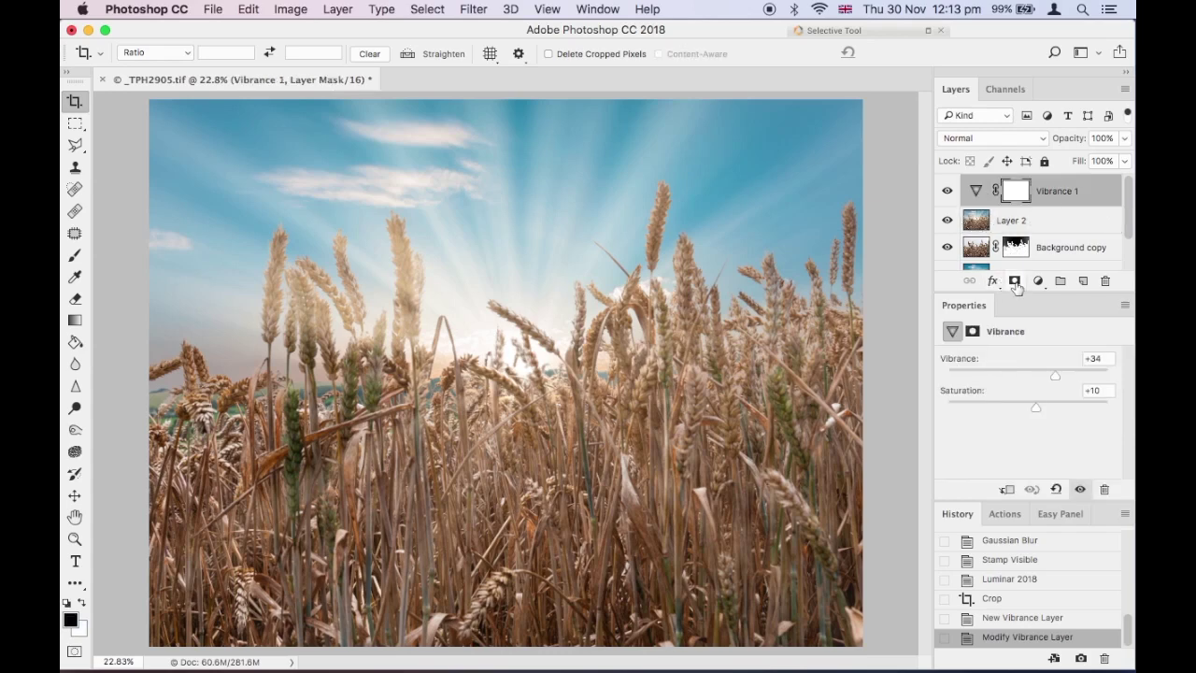
{"action": "left_click", "coordinate": [1014, 226]}
{"action": "left_click", "coordinate": [1036, 281]}
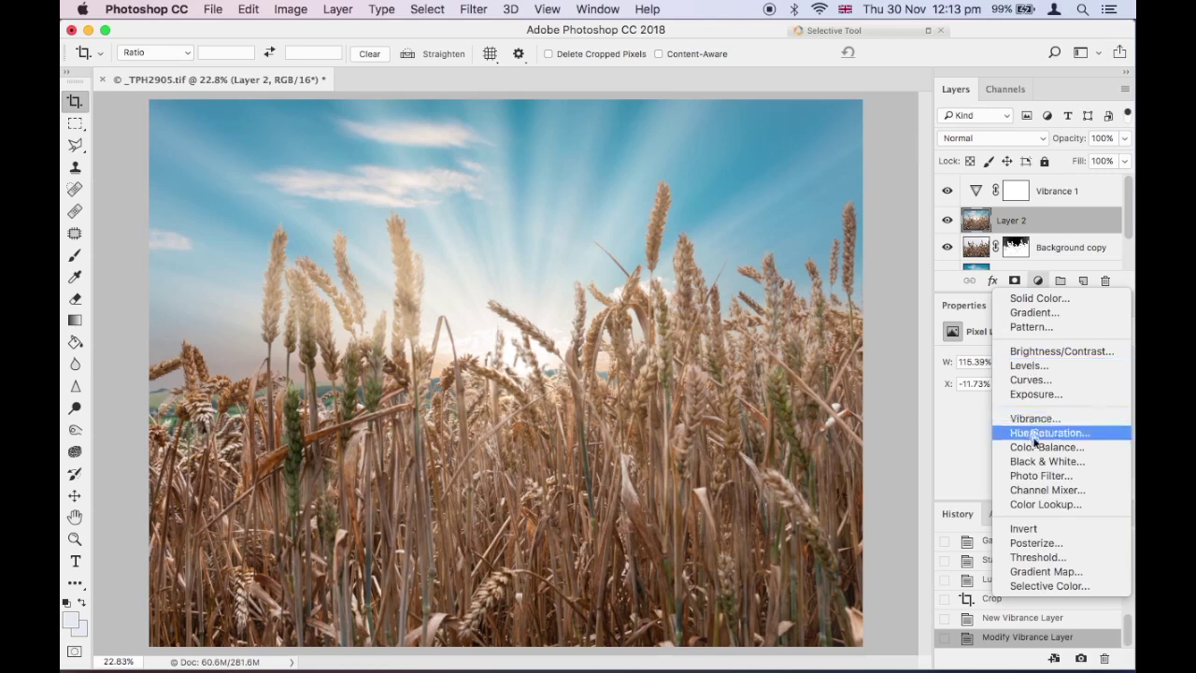
Add a Photo Filter layer using Warming Filter (81) at 31% density.
{"action": "left_click", "coordinate": [1041, 476]}
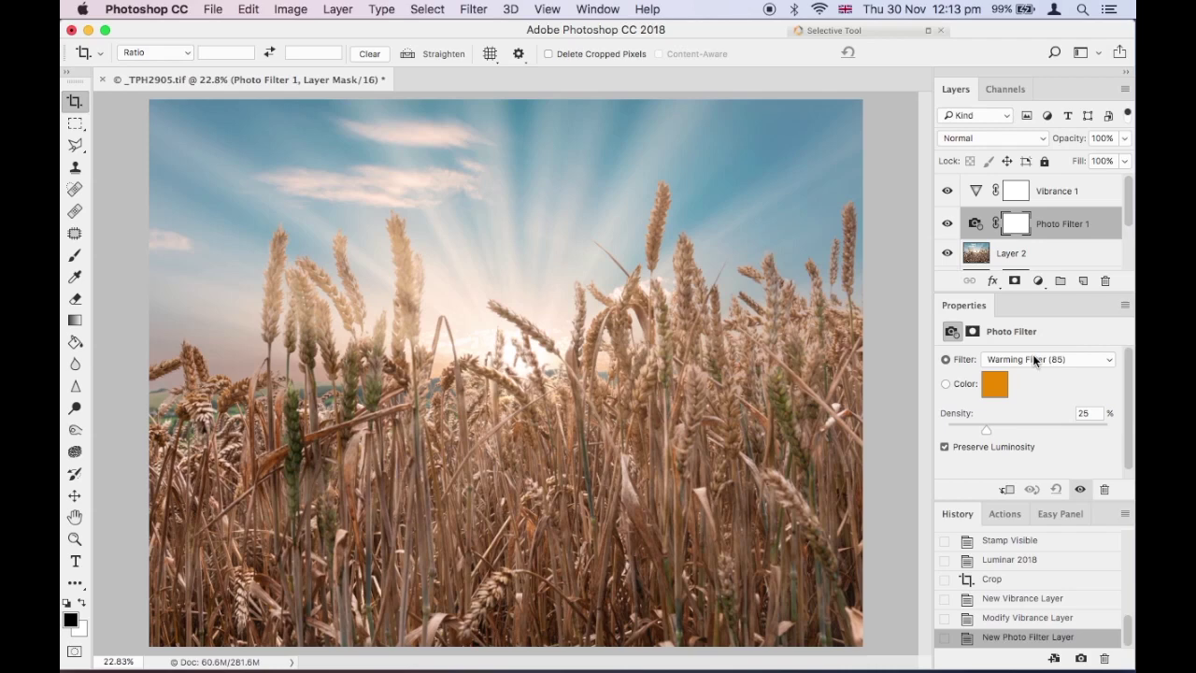
{"action": "left_click", "coordinate": [1033, 356]}
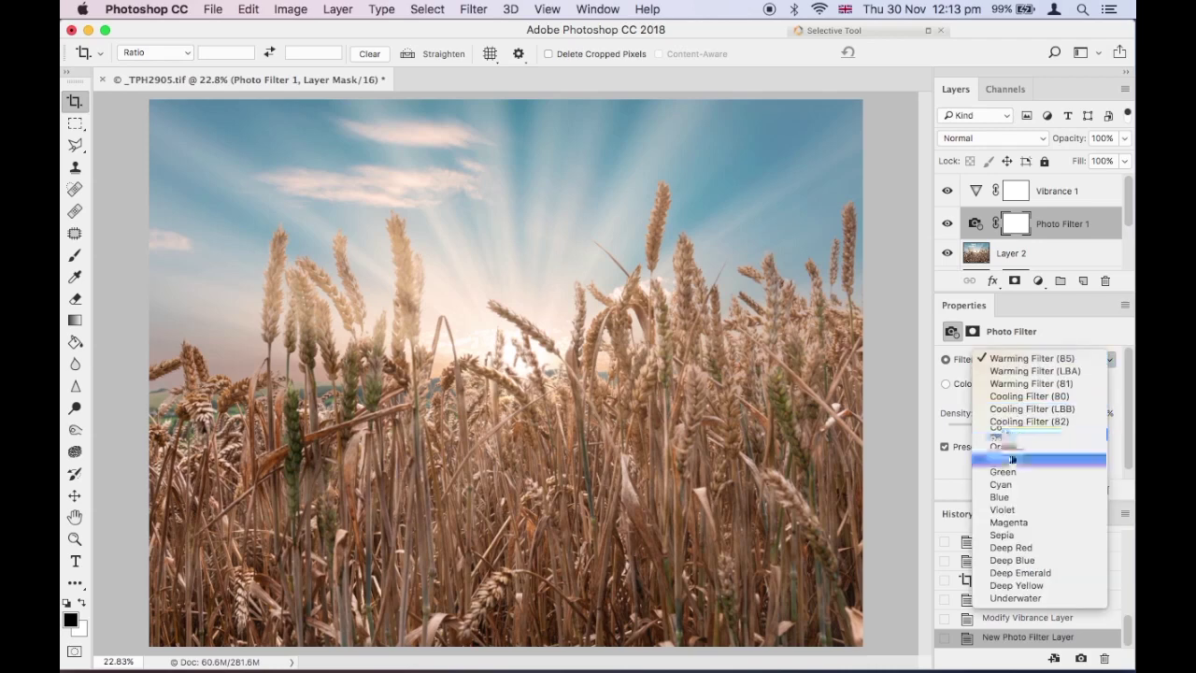
{"action": "left_click", "coordinate": [1011, 390]}
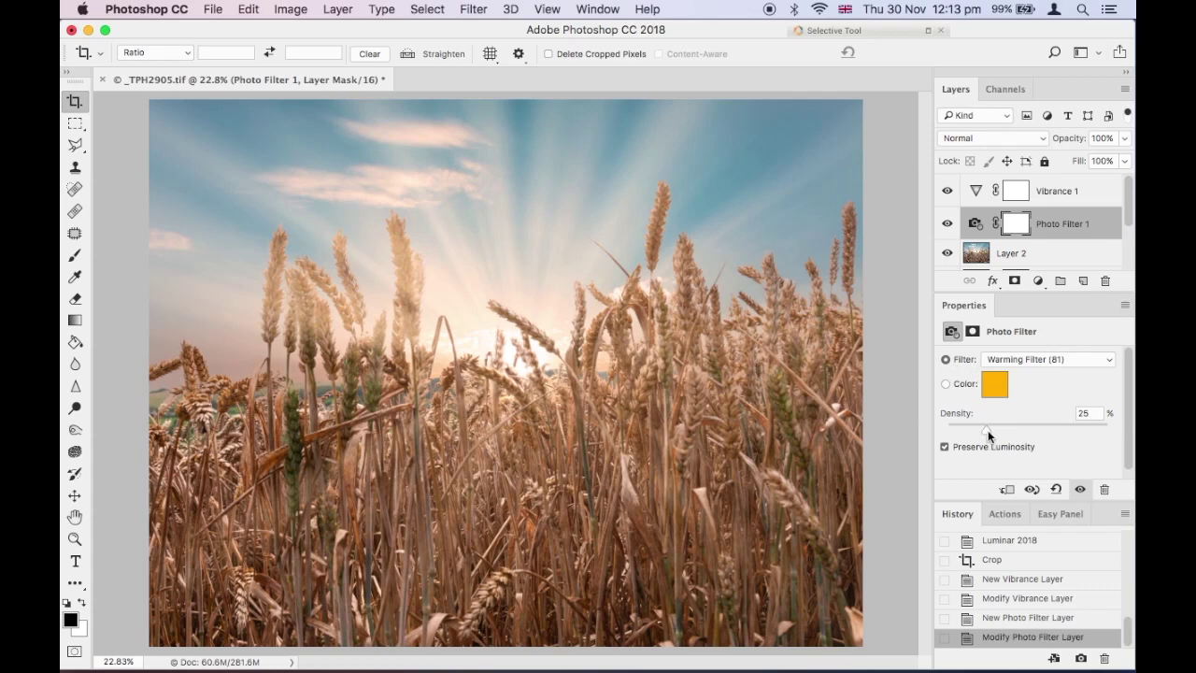
{"action": "left_click_drag", "start_coordinate": [1002, 428], "coordinate": [997, 427]}
Set Photo Filter 1 to Screen blending at 49% opacity and hide Vibrance 1.
{"action": "left_click", "coordinate": [1042, 140]}
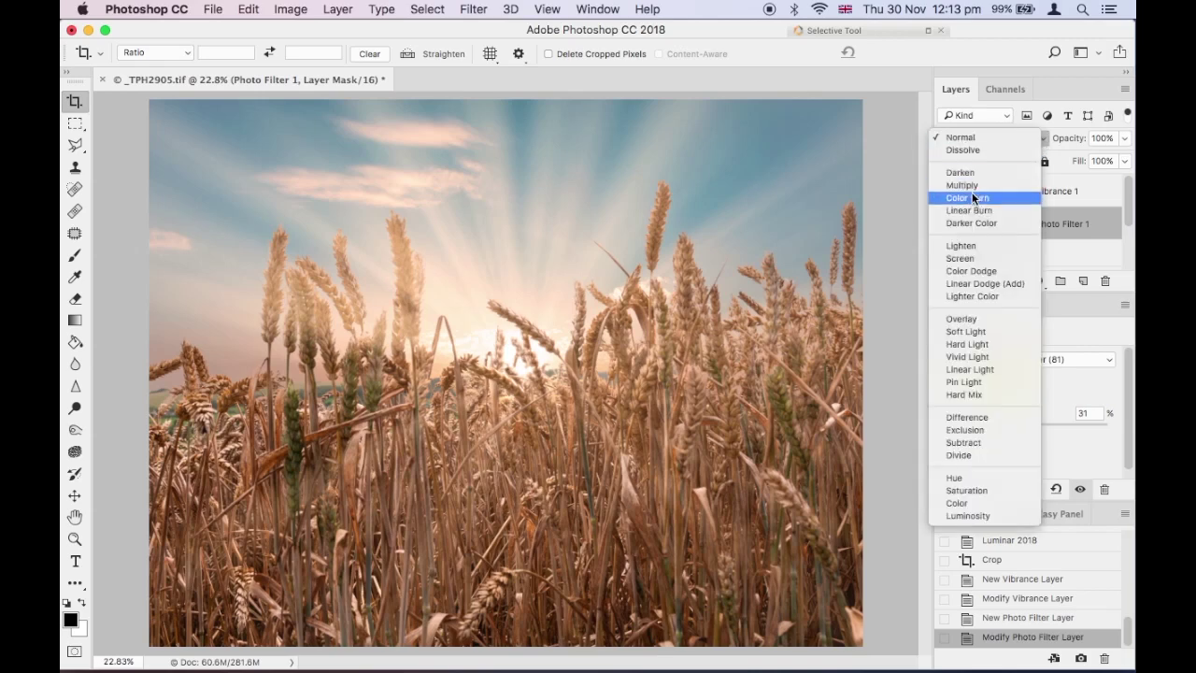
{"action": "left_click", "coordinate": [970, 258]}
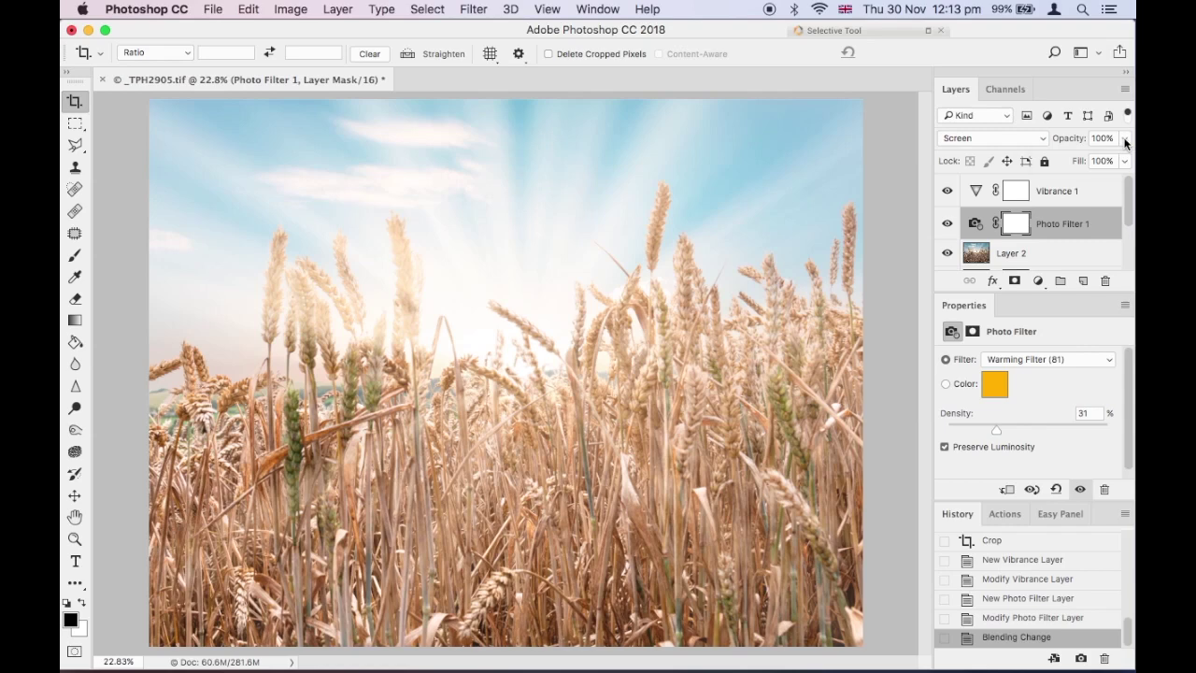
{"action": "left_click", "coordinate": [1124, 138]}
{"action": "left_click", "coordinate": [1122, 159]}
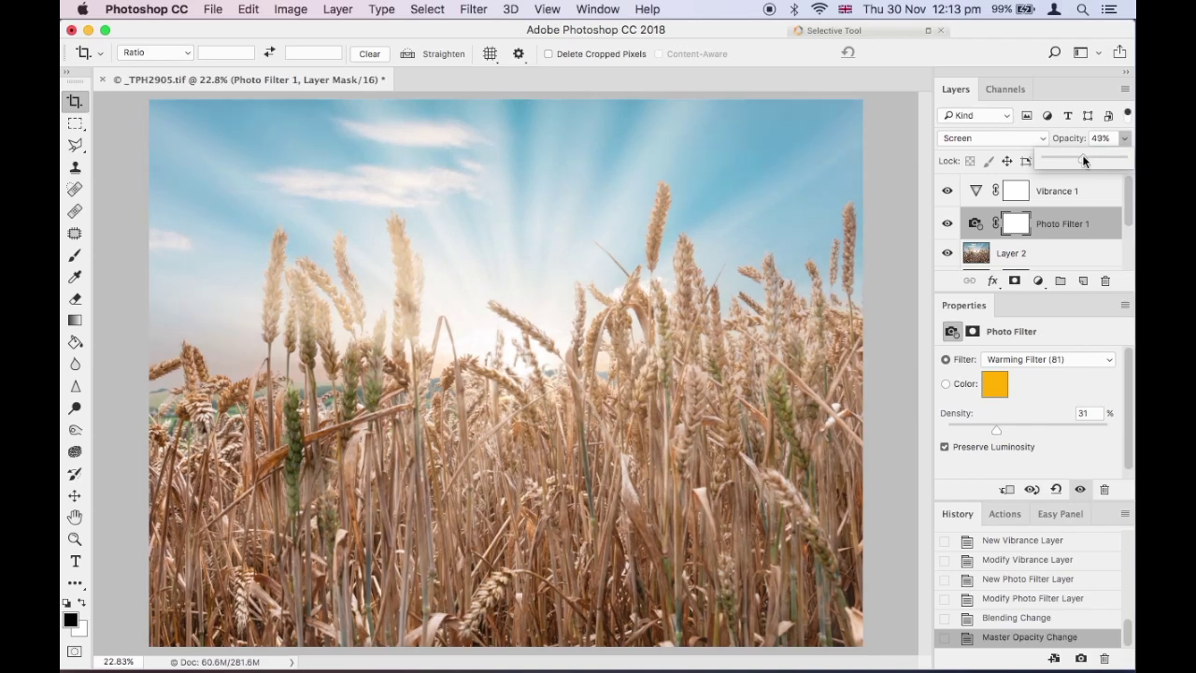
{"action": "left_click_drag", "start_coordinate": [1082, 158], "coordinate": [1085, 159]}
{"action": "left_click", "coordinate": [947, 191]}
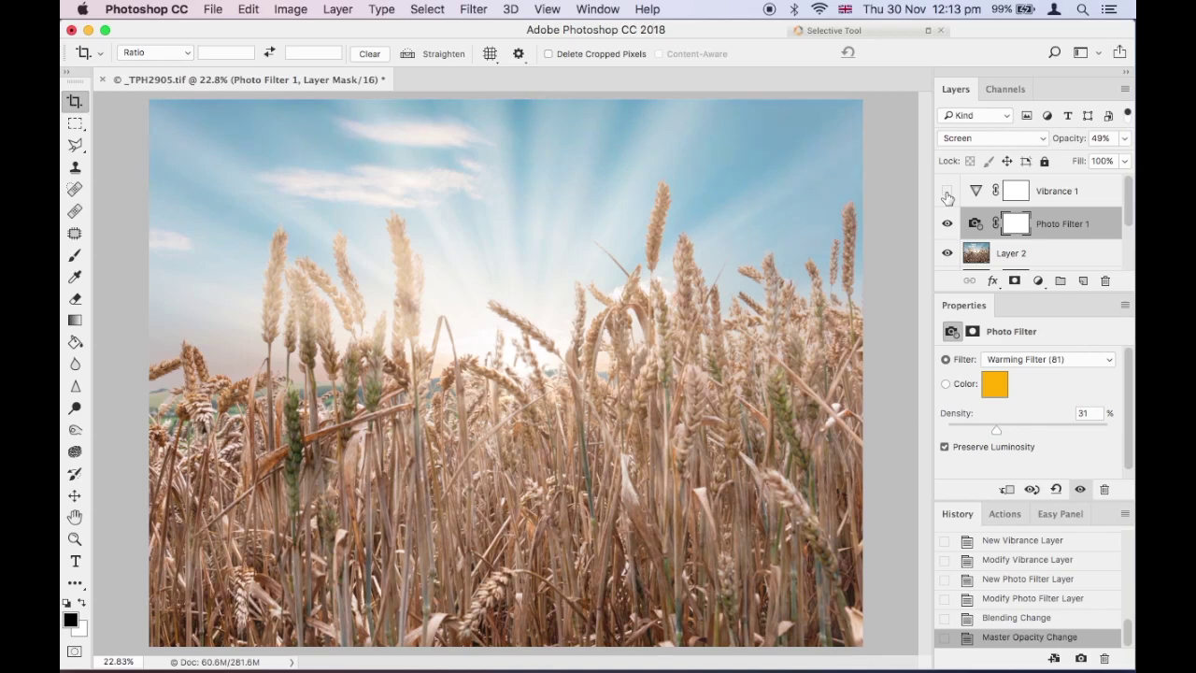